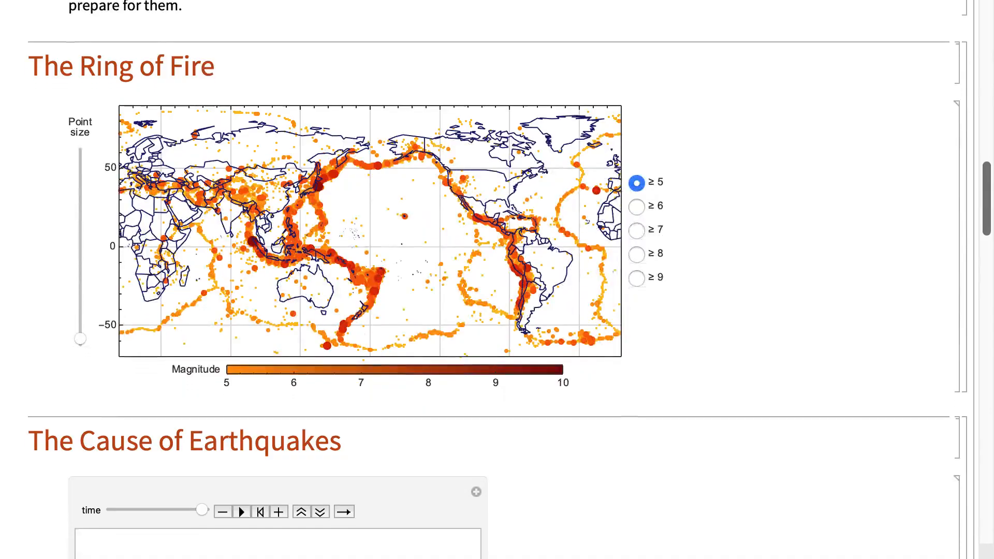
# Apply the PresenterTools Default stylesheet to the Understanding Earthquakes notebook
pyautogui.scroll(5, 497, 280)
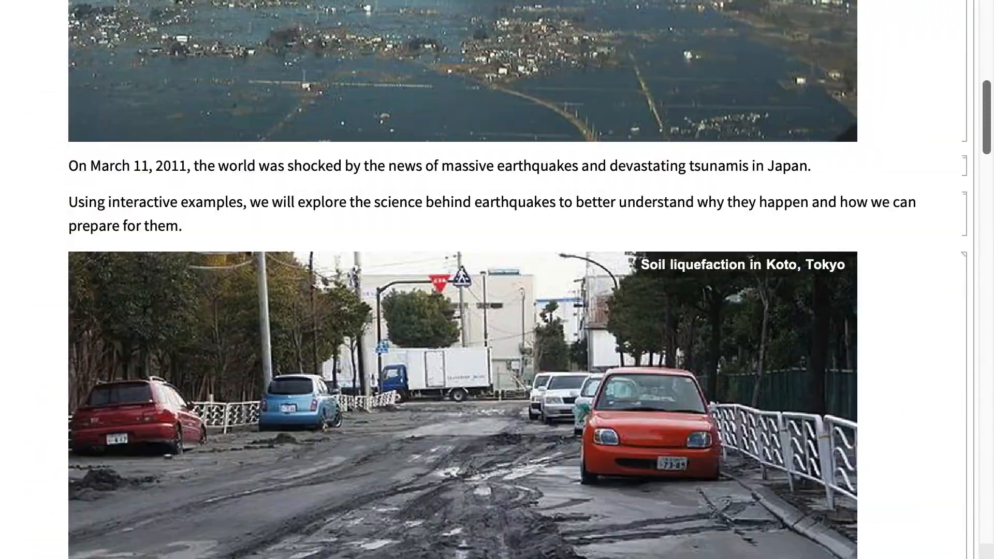
pyautogui.scroll(10, 462, 280)
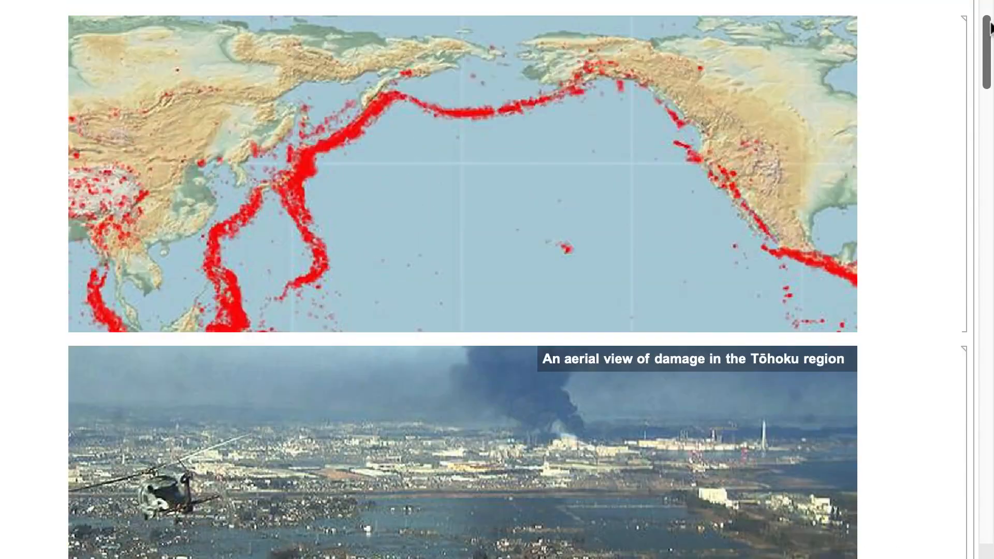
pyautogui.click(347, 11)
pyautogui.moveTo(349, 92)
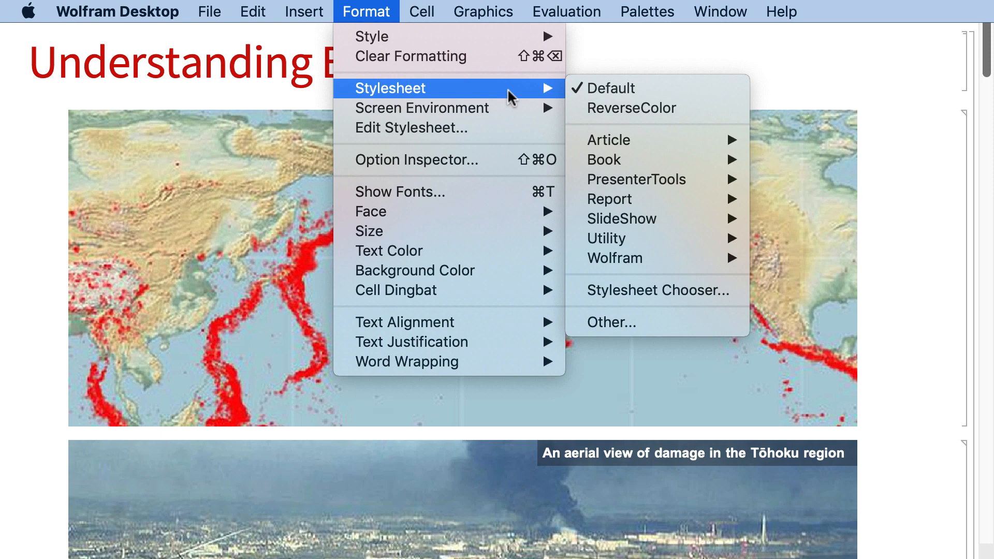
pyautogui.moveTo(581, 182)
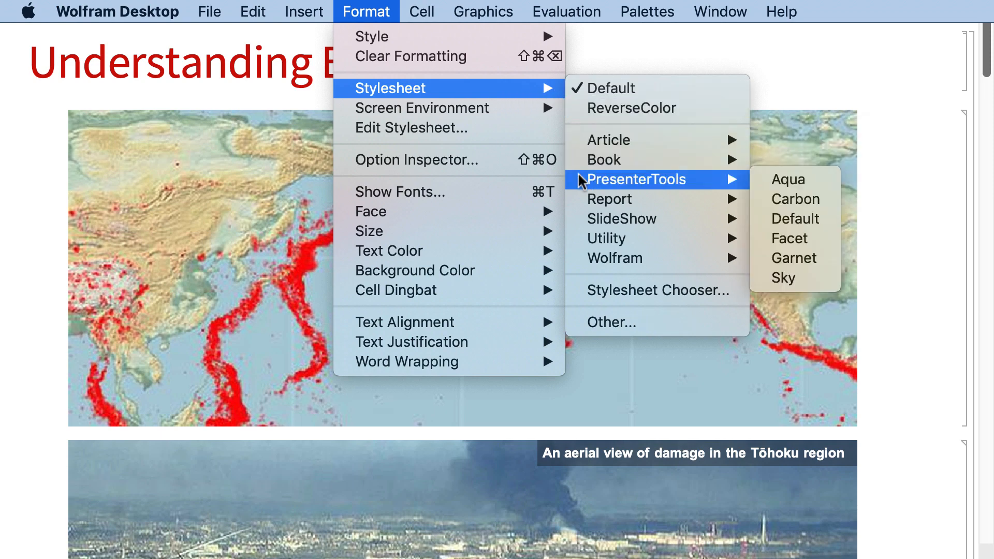
pyautogui.click(768, 219)
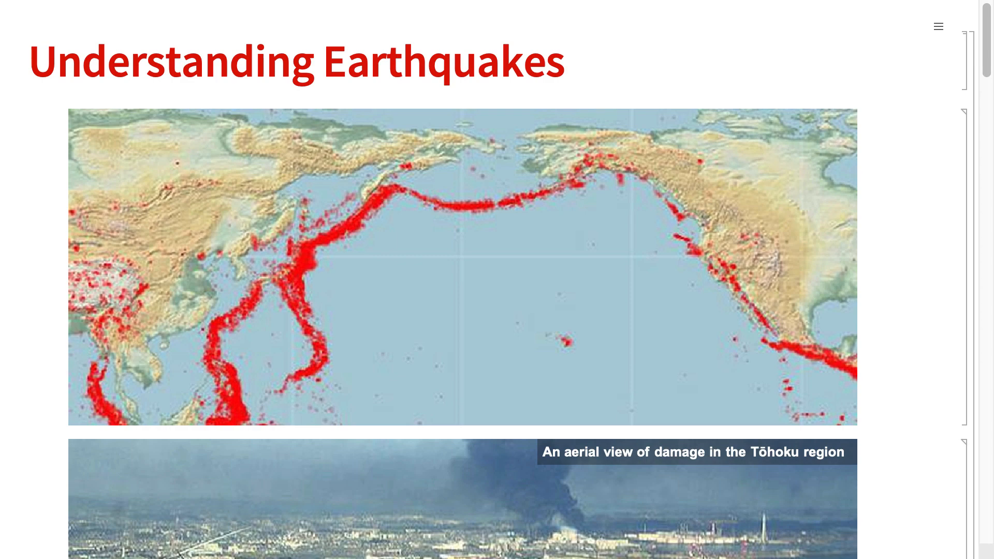
# Switch the notebook's screen environment to Slideshow Working
pyautogui.moveTo(410, 7)
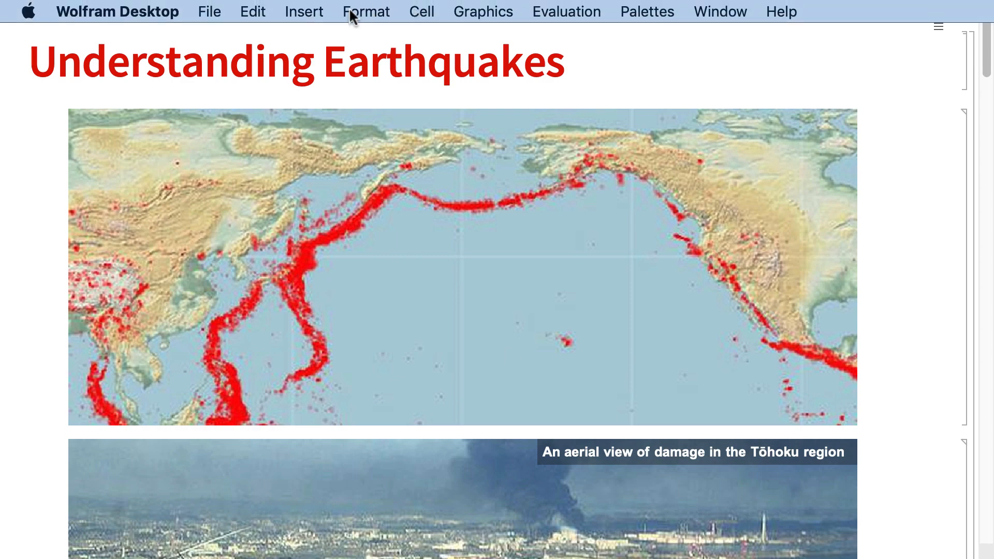
pyautogui.click(351, 16)
pyautogui.moveTo(347, 115)
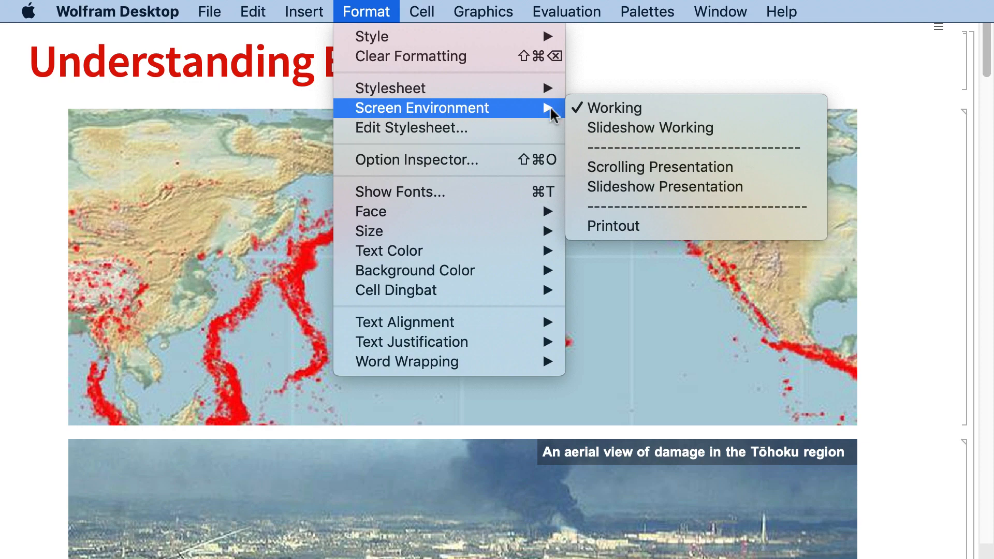
pyautogui.click(582, 129)
# Insert new slide breaks above the Understanding Earthquakes title, within the introduction, and above The Ring of Fire heading
pyautogui.click(46, 28)
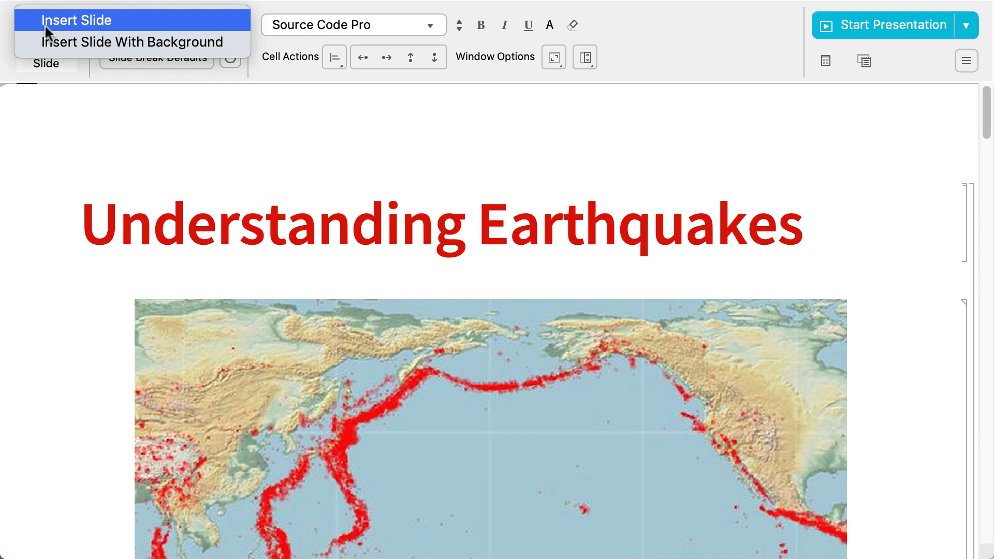
pyautogui.click(44, 21)
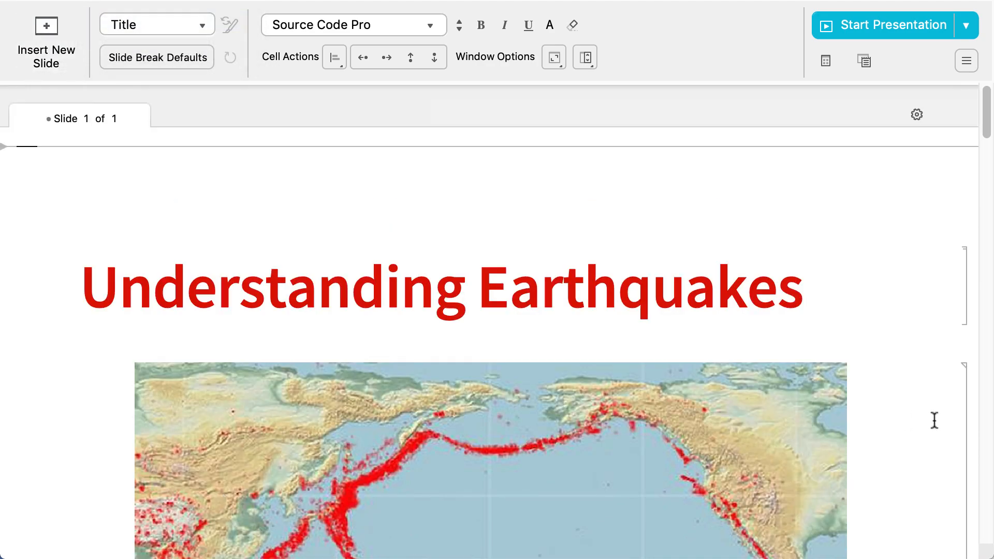
pyautogui.moveTo(987, 96); pyautogui.dragTo(988, 262)
pyautogui.click(842, 258)
pyautogui.click(46, 29)
pyautogui.click(48, 17)
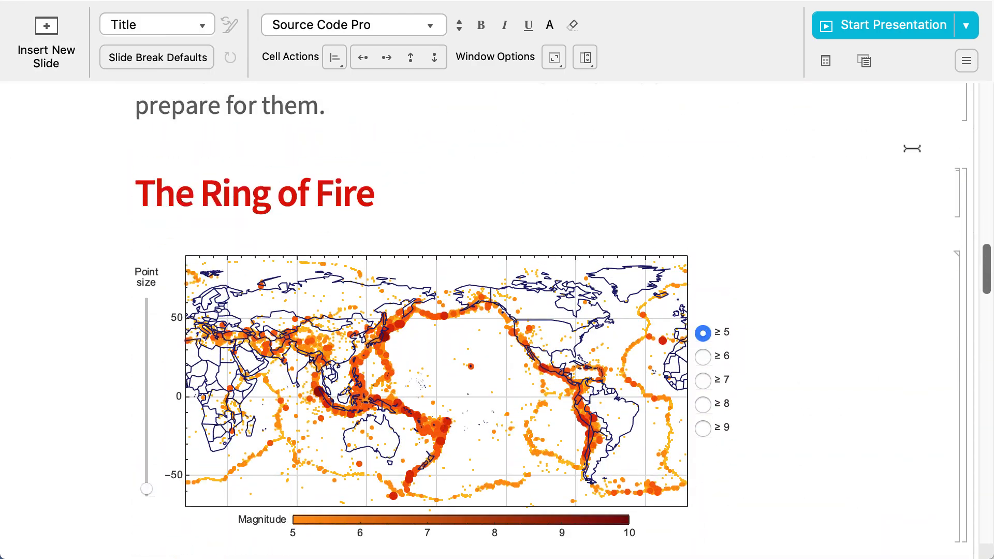
pyautogui.click(43, 30)
pyautogui.click(48, 21)
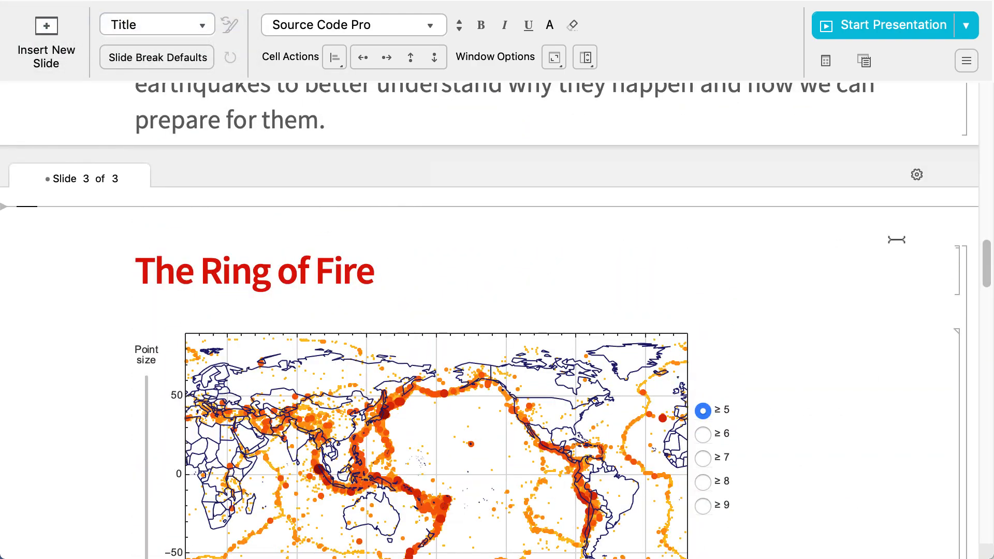
# Copy the slide break cell together with The Ring of Fire heading and paste them above slide 3
pyautogui.click(971, 172)
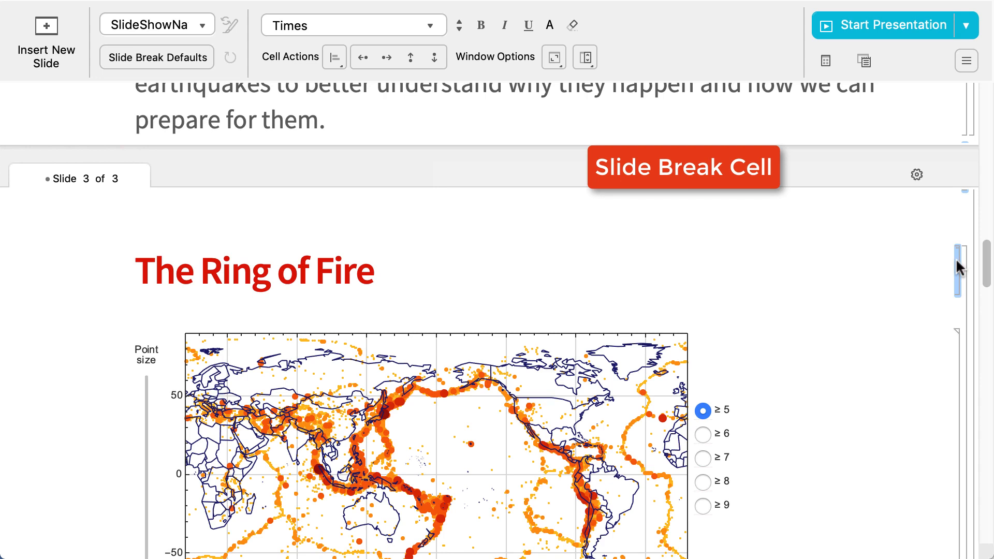
pyautogui.click(923, 142)
pyautogui.write('The Ring of Fire')
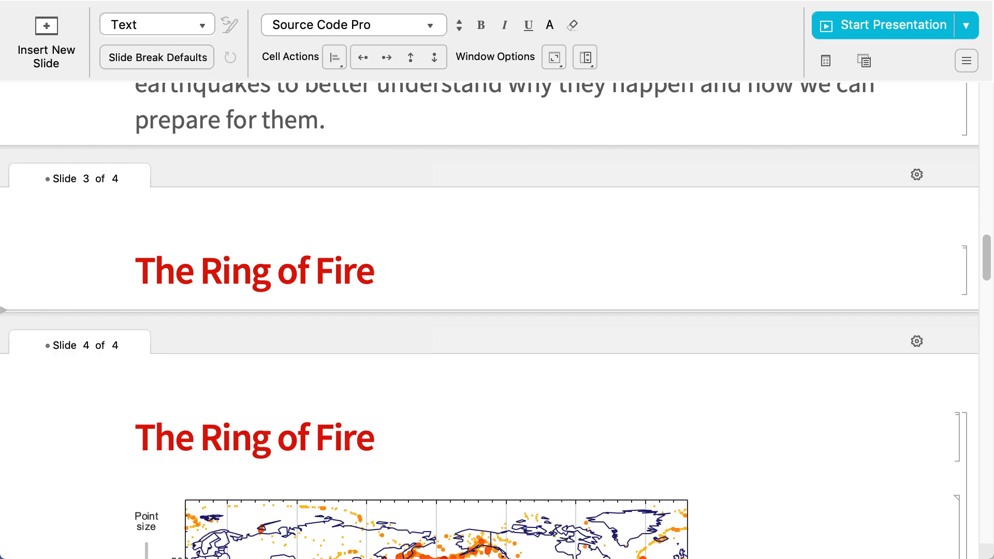
# Delete the pasted duplicate slide that contains only The Ring of Fire heading
pyautogui.click(971, 200)
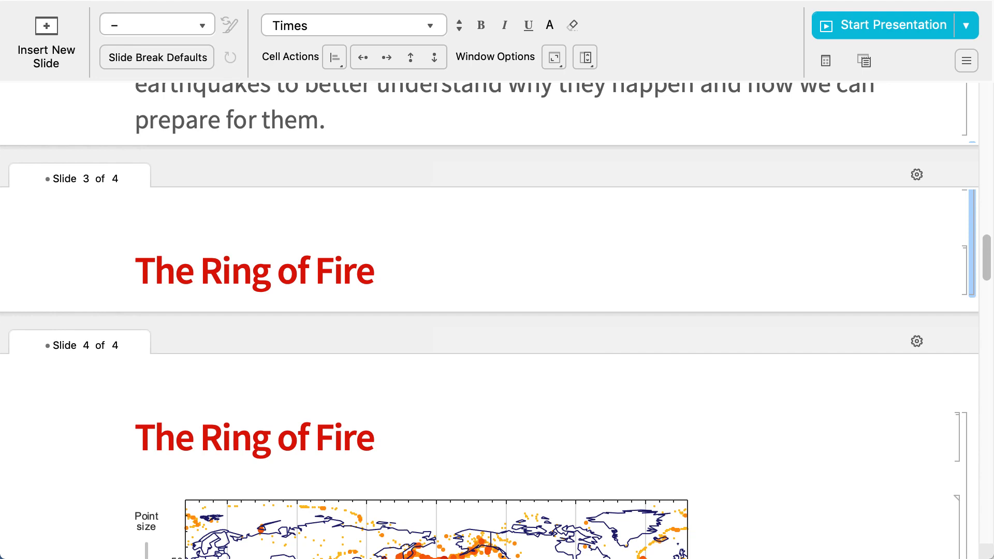
pyautogui.press('Delete')
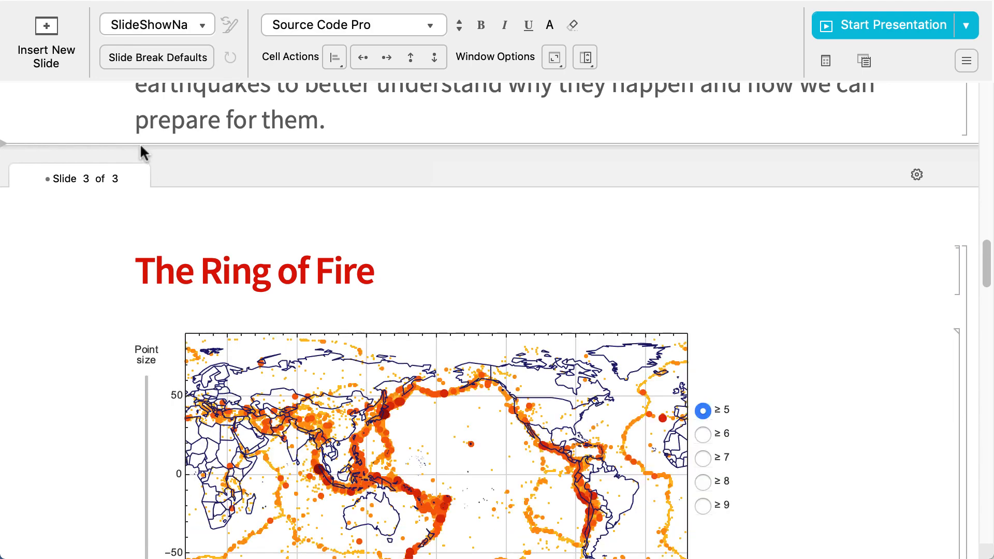
# Set the slide break defaults to add a slide break before every Section cell and review the slides
pyautogui.click(168, 56)
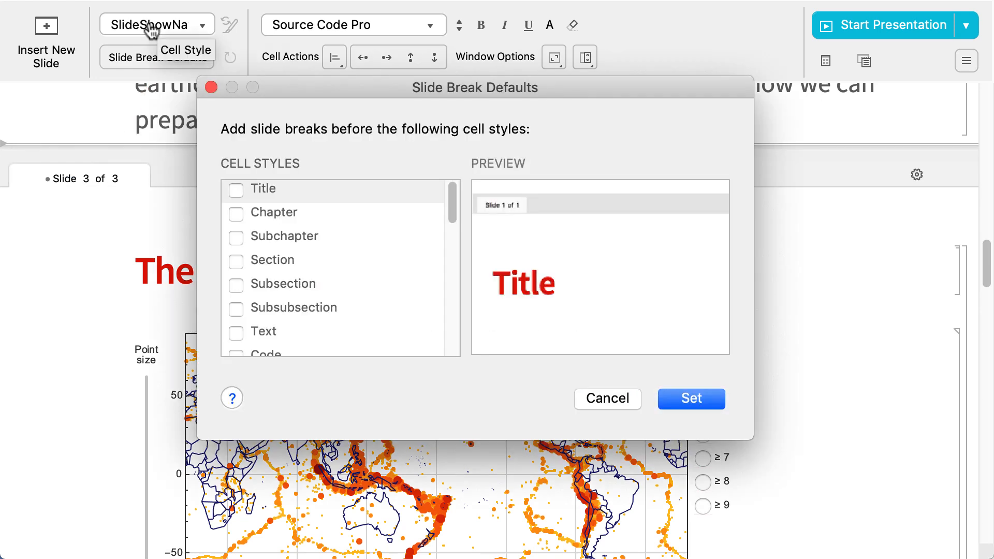
pyautogui.click(235, 263)
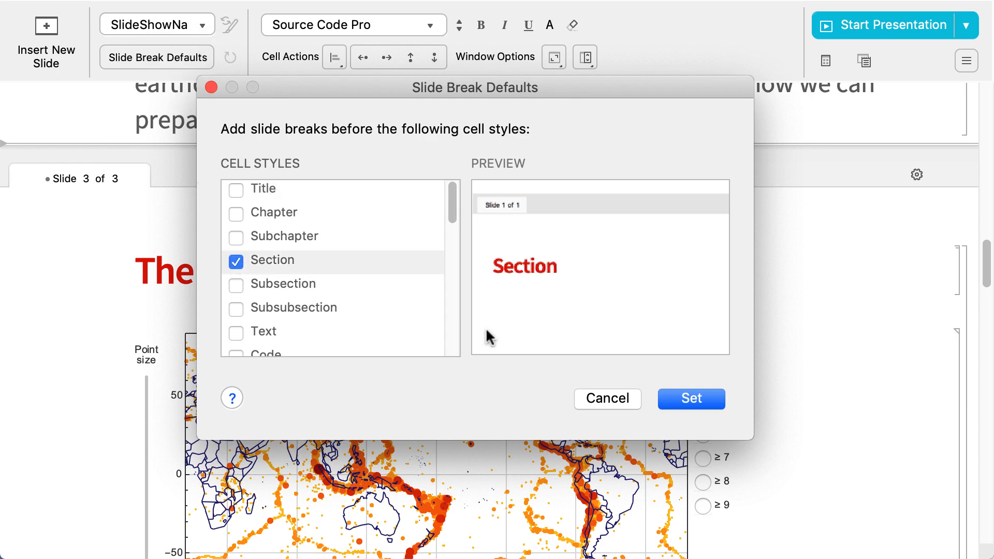
pyautogui.click(691, 399)
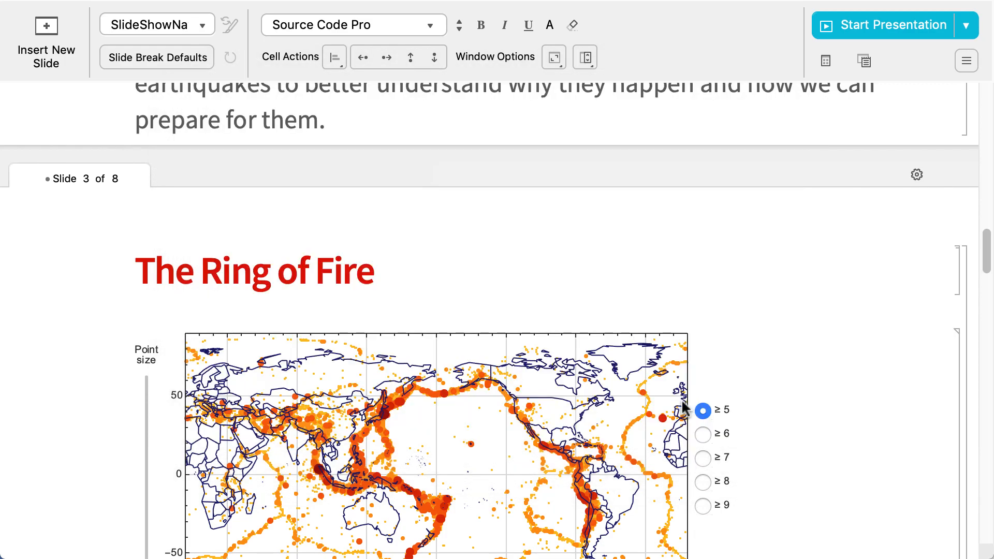
pyautogui.scroll(-1, 987, 262)
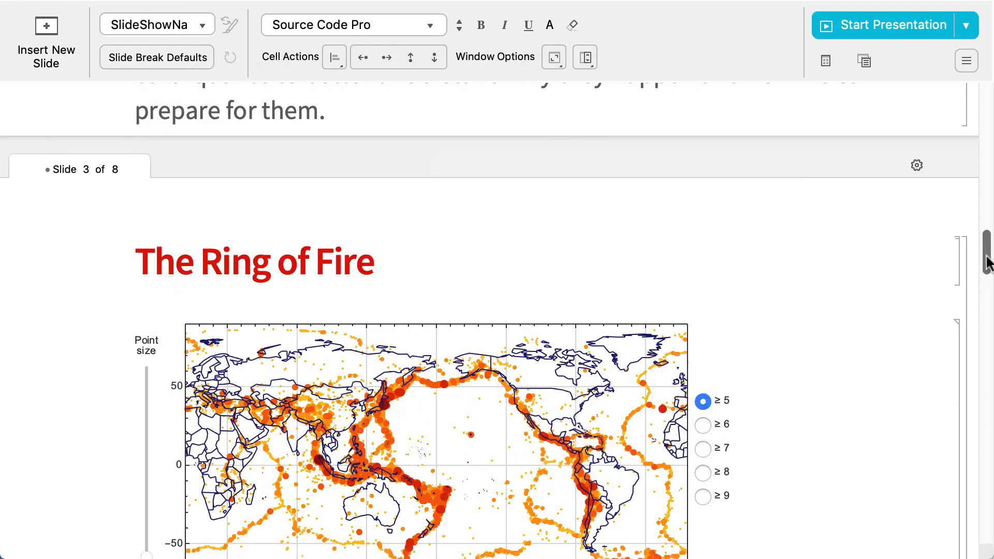
pyautogui.moveTo(987, 262)
pyautogui.mouseDown()
pyautogui.moveTo(988, 487)
pyautogui.moveTo(989, 411)
pyautogui.mouseUp()
pyautogui.scroll(20, 376, 217)
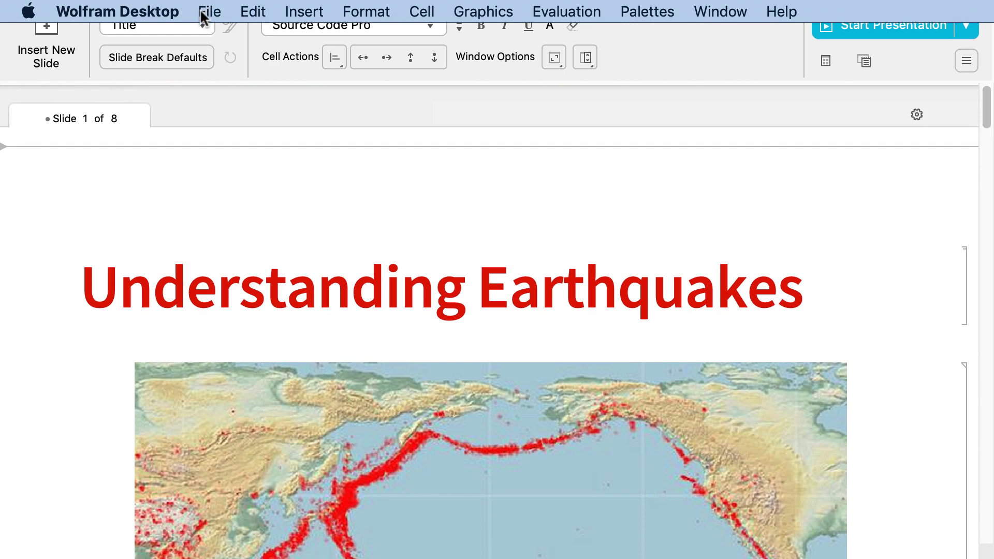
# Create a new presenter notebook with the default white theme and prefilled sample content, and look through its slides
pyautogui.click(202, 14)
pyautogui.moveTo(193, 38)
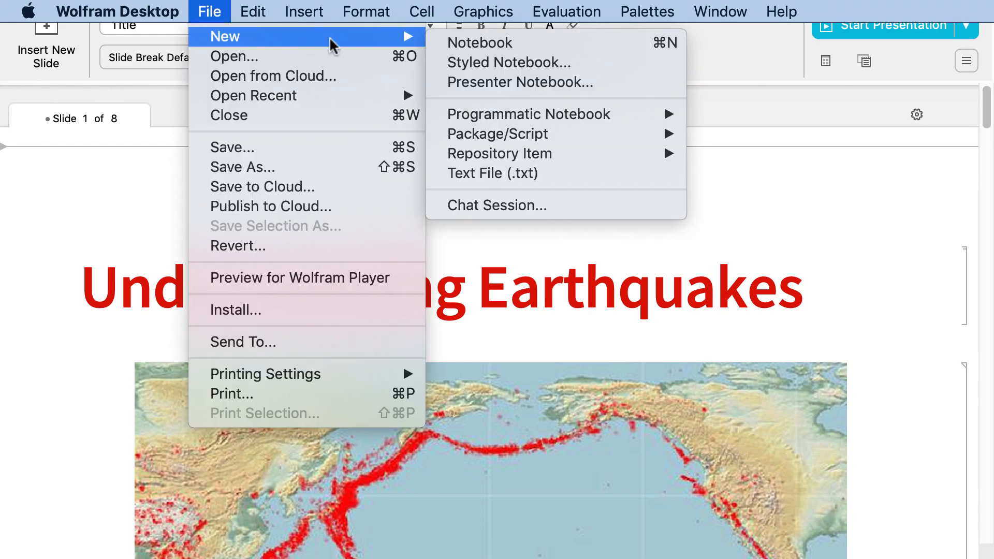
pyautogui.click(438, 83)
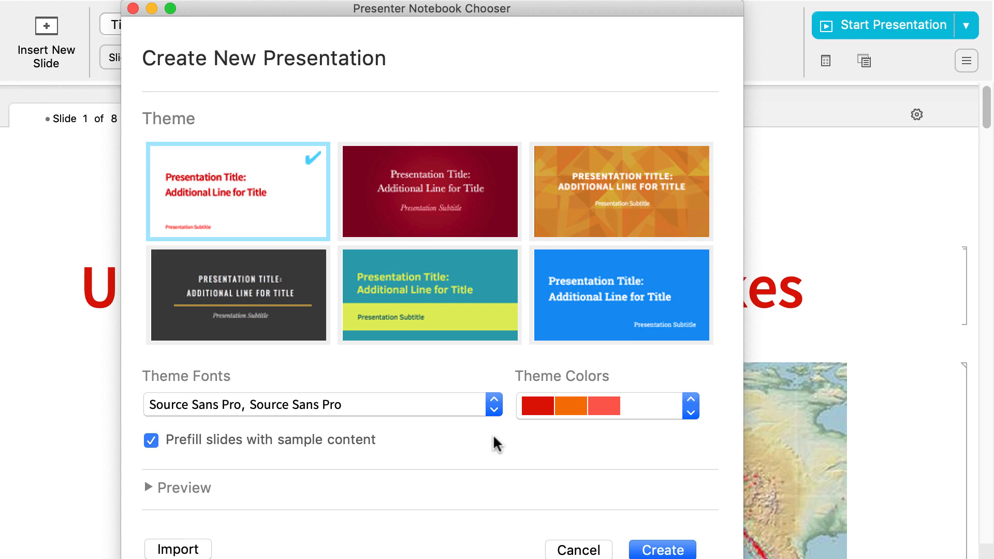
pyautogui.click(662, 549)
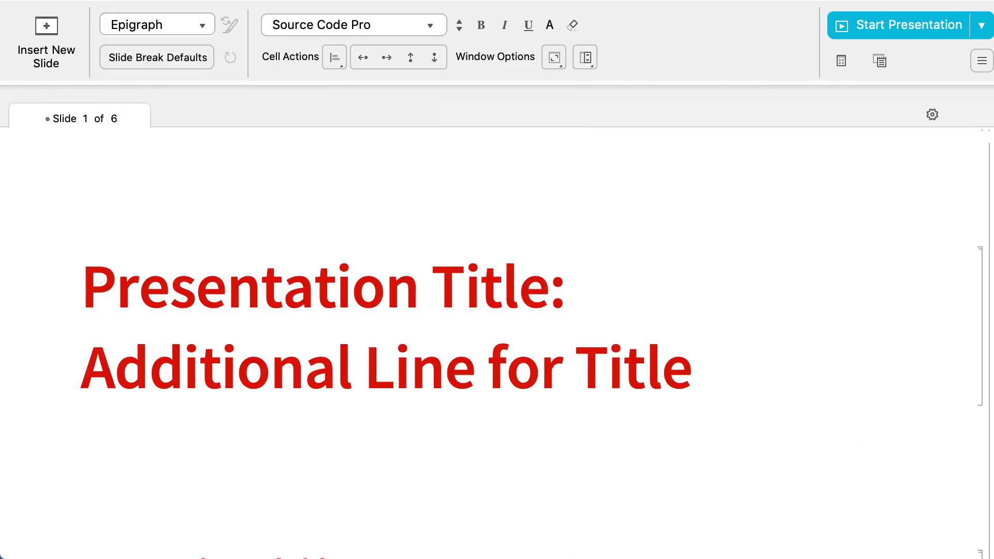
pyautogui.scroll(-15, 497, 321)
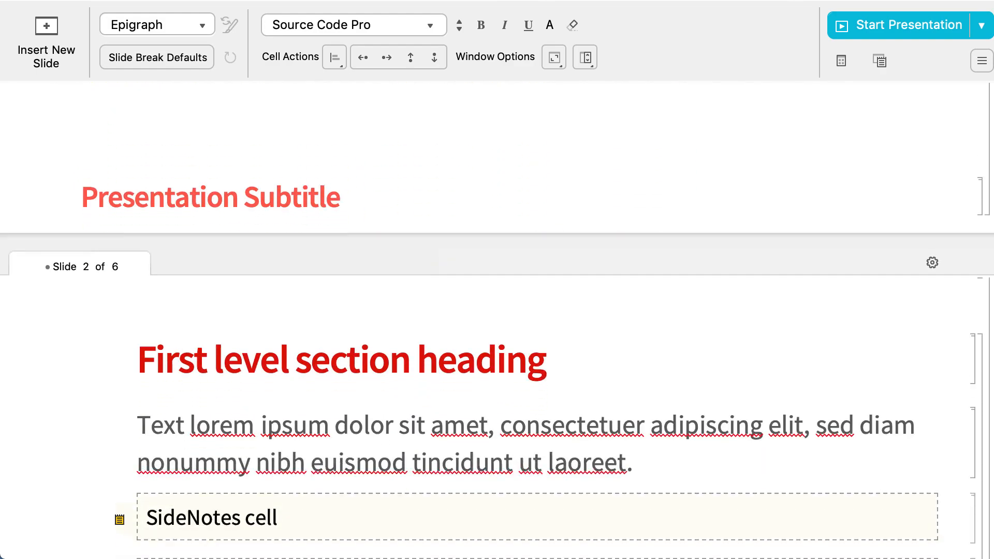
pyautogui.scroll(-15, 497, 321)
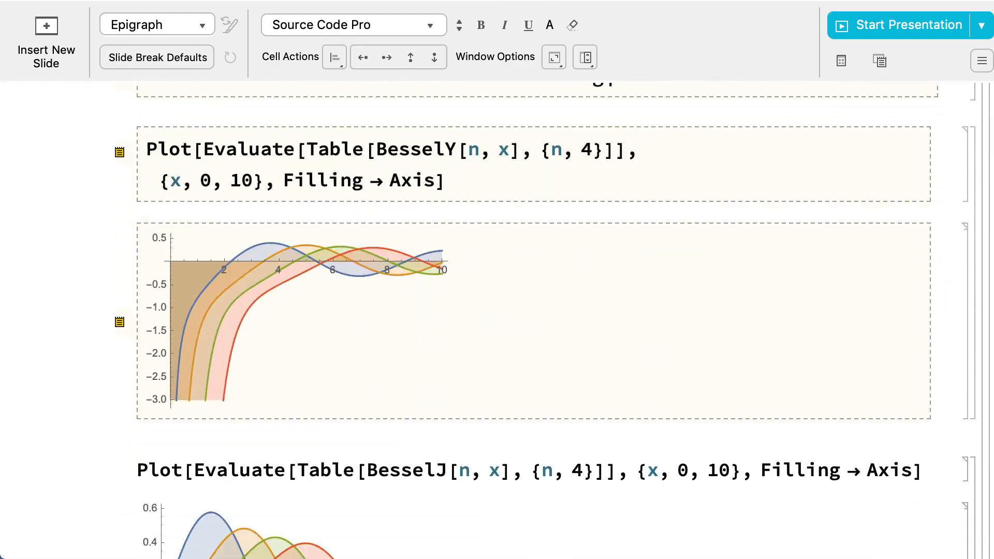
pyautogui.scroll(-5, 497, 321)
pyautogui.scroll(15, 497, 321)
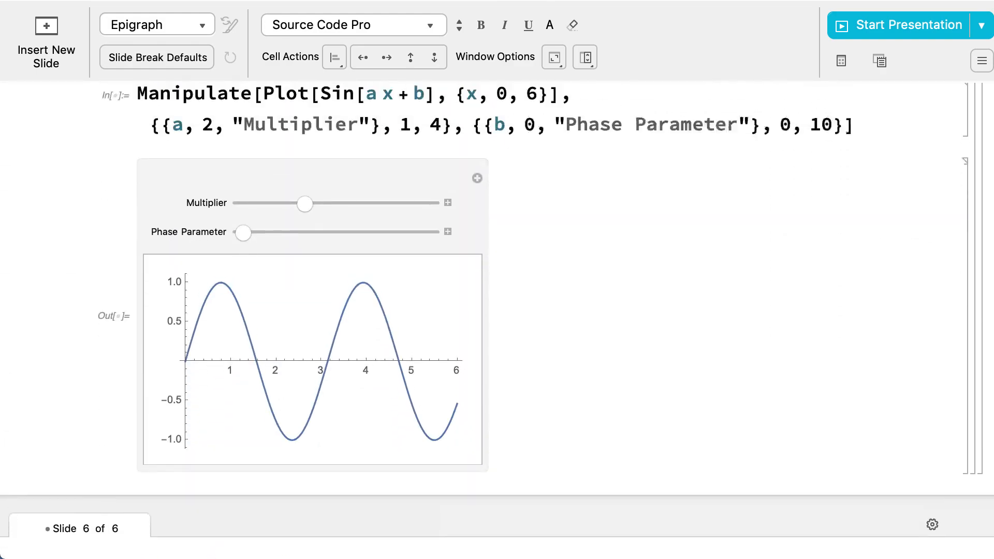
pyautogui.scroll(4, 497, 320)
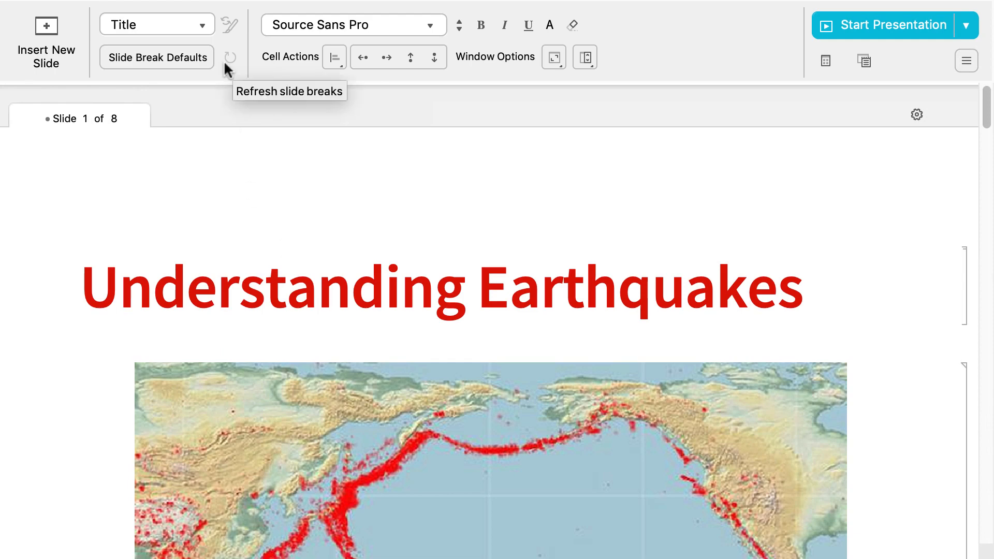
pyautogui.click(205, 26)
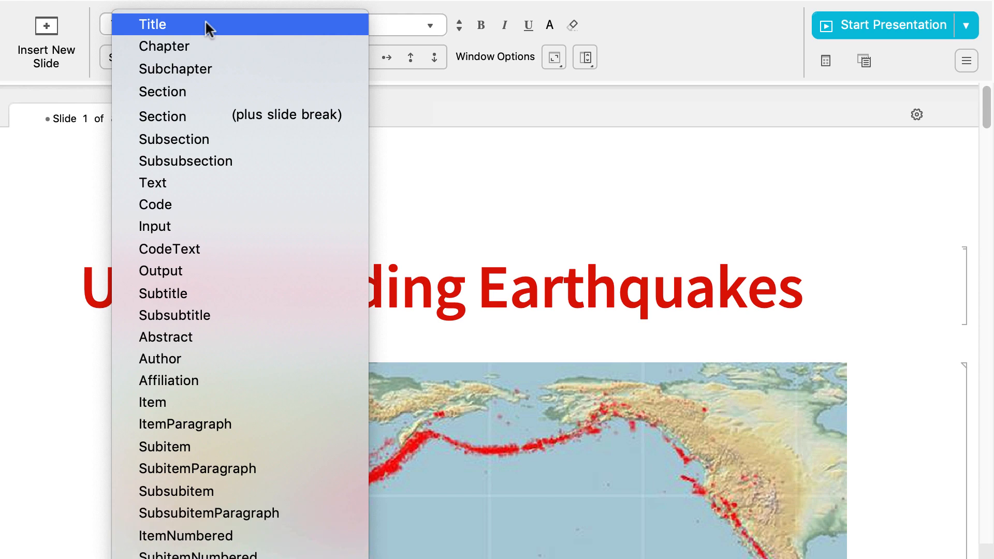
pyautogui.click(422, 202)
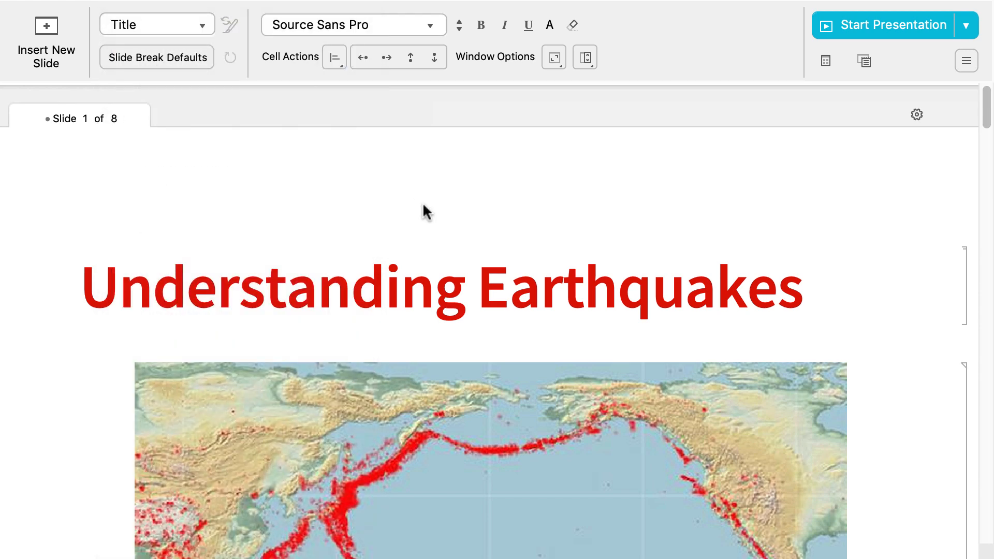
# Increase the font size of the "On March 11, 2011" text cell on slide 2 by 1 and make it bold
pyautogui.scroll(-15, 422, 201)
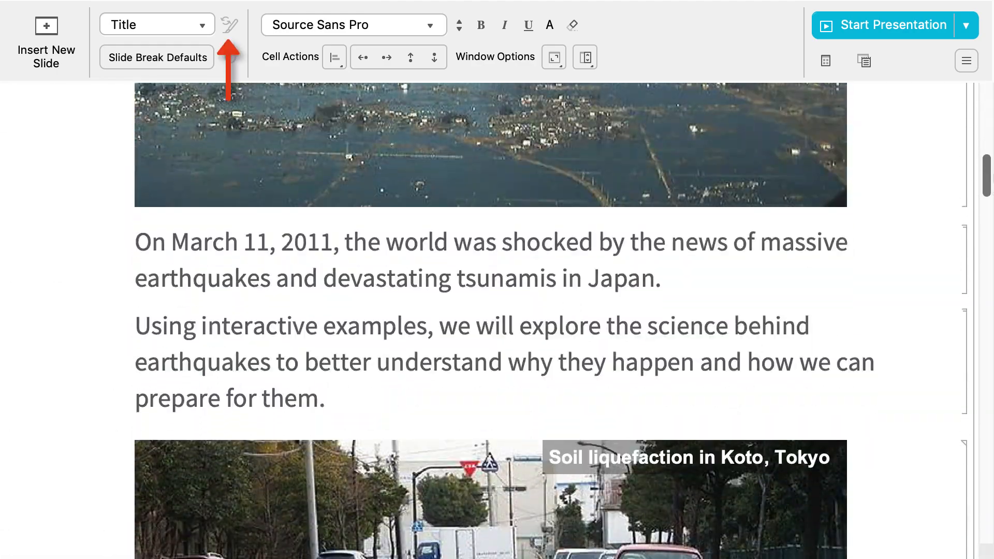
pyautogui.scroll(-10, 423, 202)
pyautogui.click(966, 178)
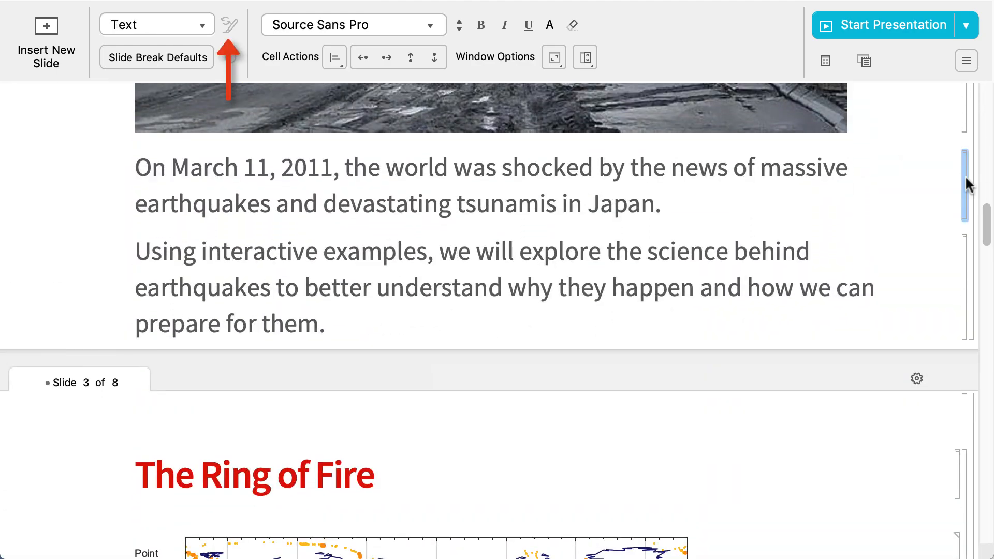
pyautogui.click(458, 25)
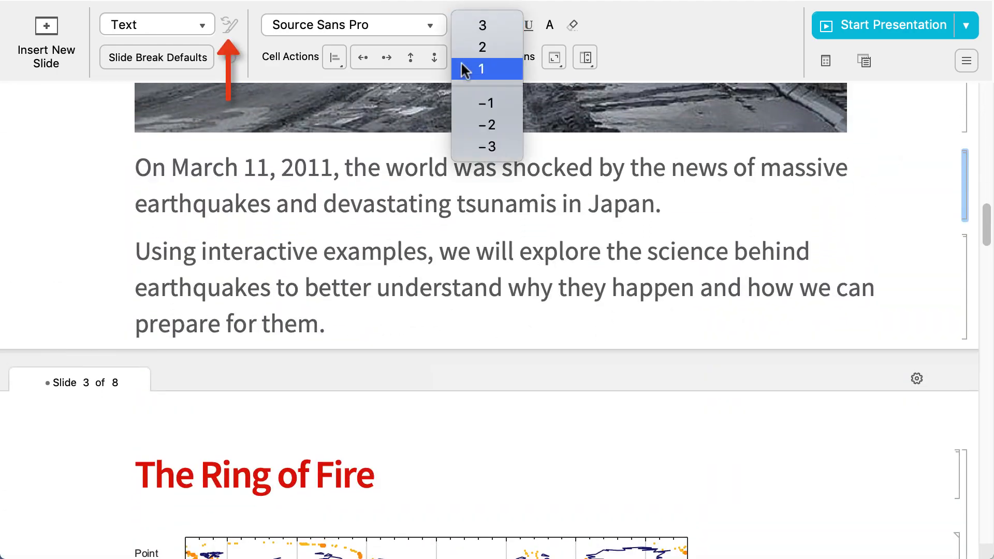
pyautogui.click(466, 69)
pyautogui.click(480, 26)
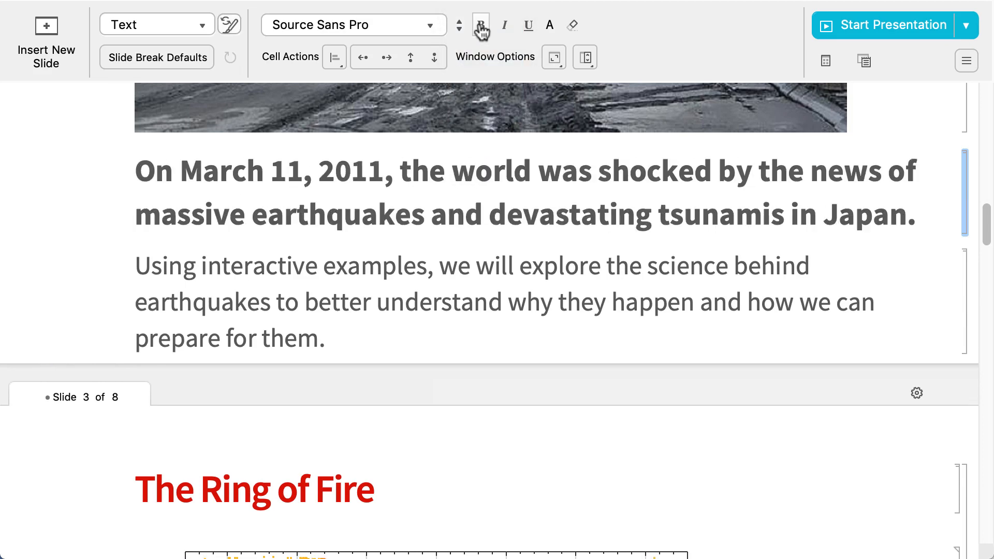
# Apply the cell's FontSize and Bold FontWeight formatting to all Text cells in the document
pyautogui.click(227, 26)
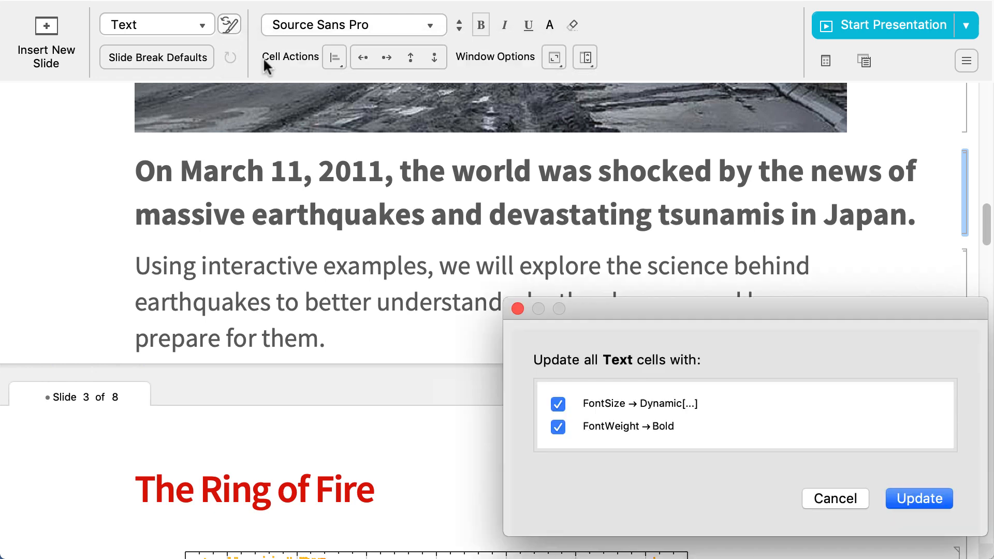
pyautogui.click(919, 498)
# Open the notebook's private style definitions, review the local Text style entries, and close them
pyautogui.moveTo(254, 9)
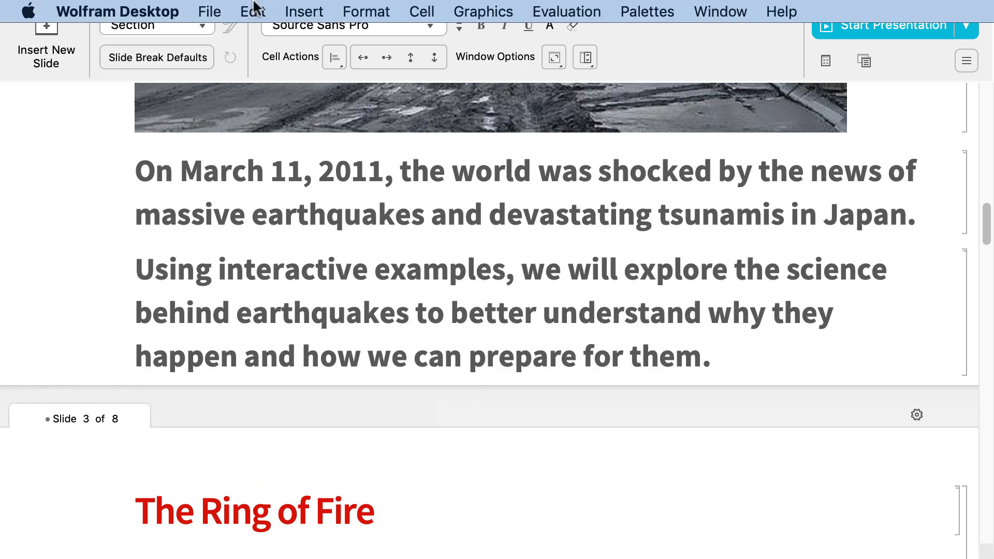
pyautogui.click(355, 7)
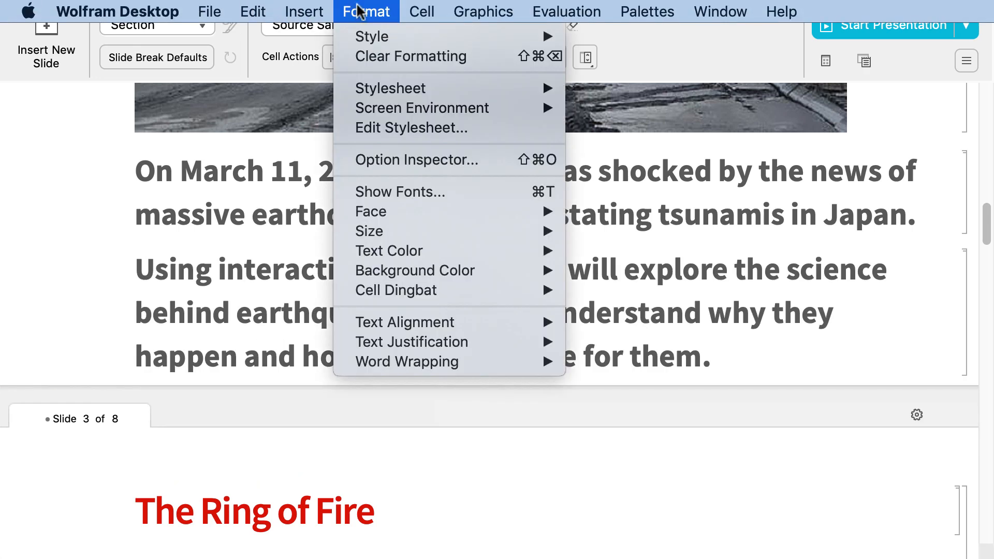
pyautogui.click(342, 128)
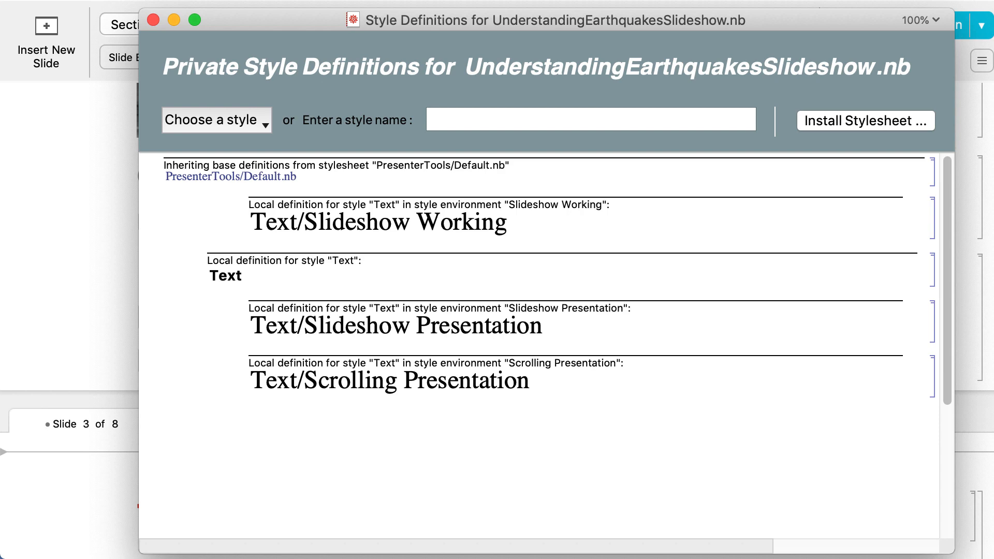
pyautogui.press('super+w')
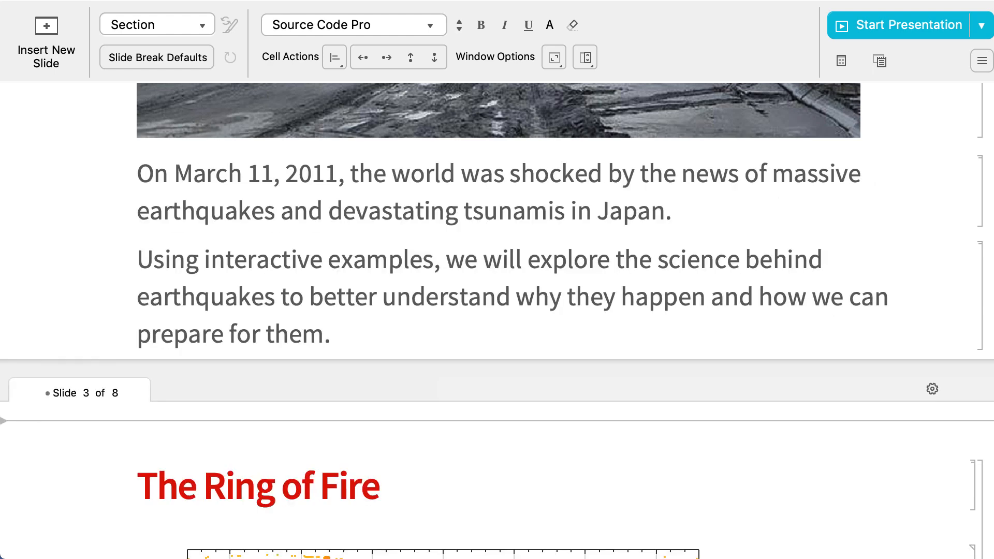
pyautogui.click(458, 29)
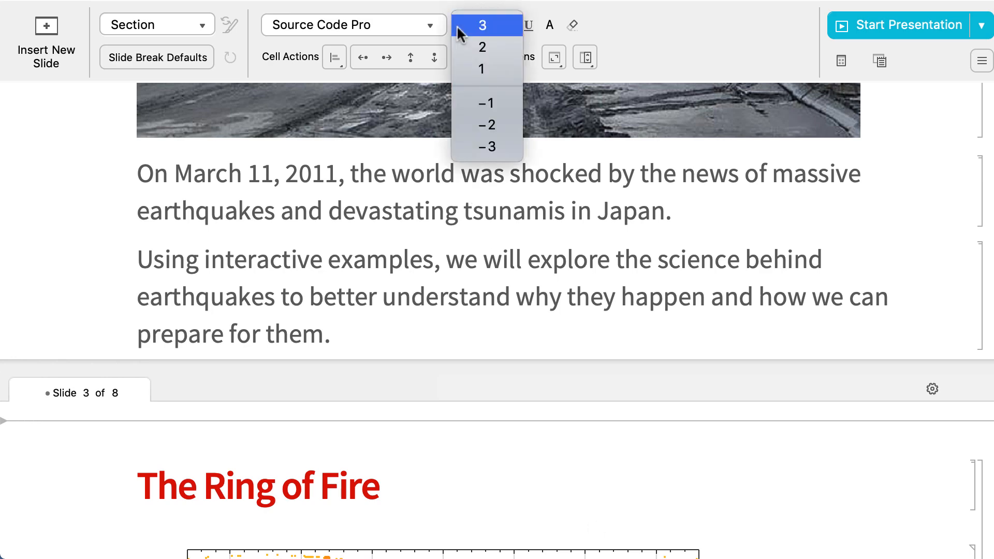
pyautogui.click(449, 182)
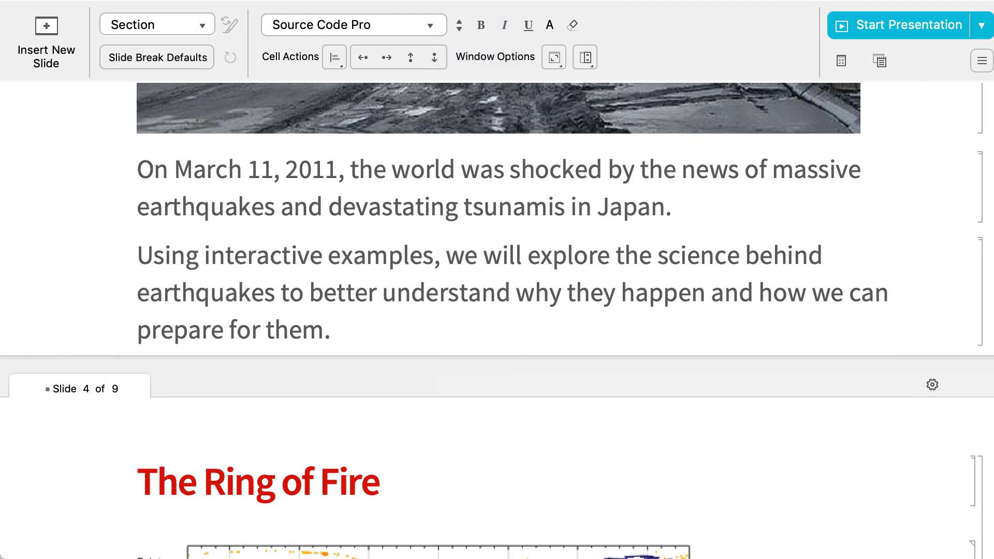
pyautogui.scroll(5, 497, 321)
pyautogui.scroll(4, 497, 321)
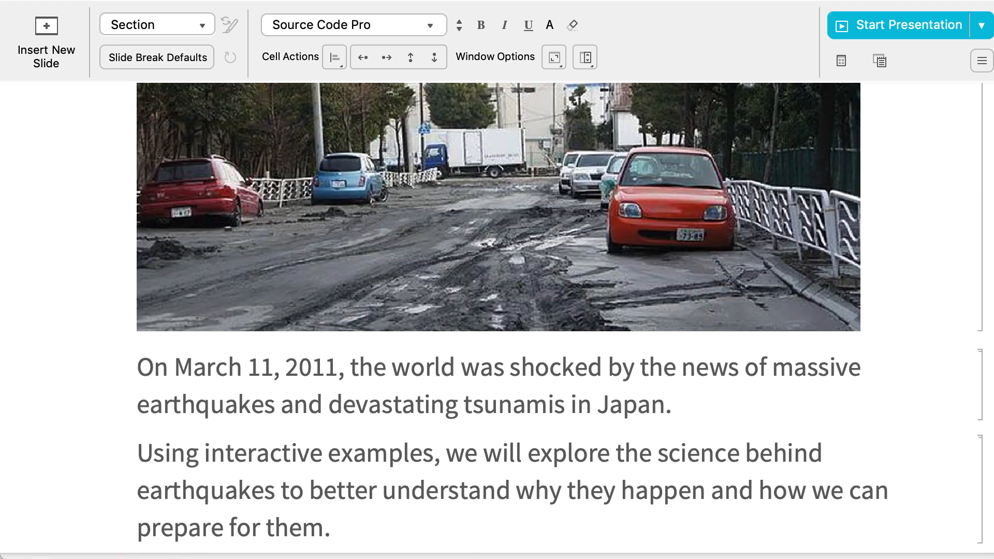
pyautogui.moveTo(991, 556)
pyautogui.mouseDown()
pyautogui.moveTo(383, 558)
pyautogui.moveTo(991, 557)
pyautogui.mouseUp()
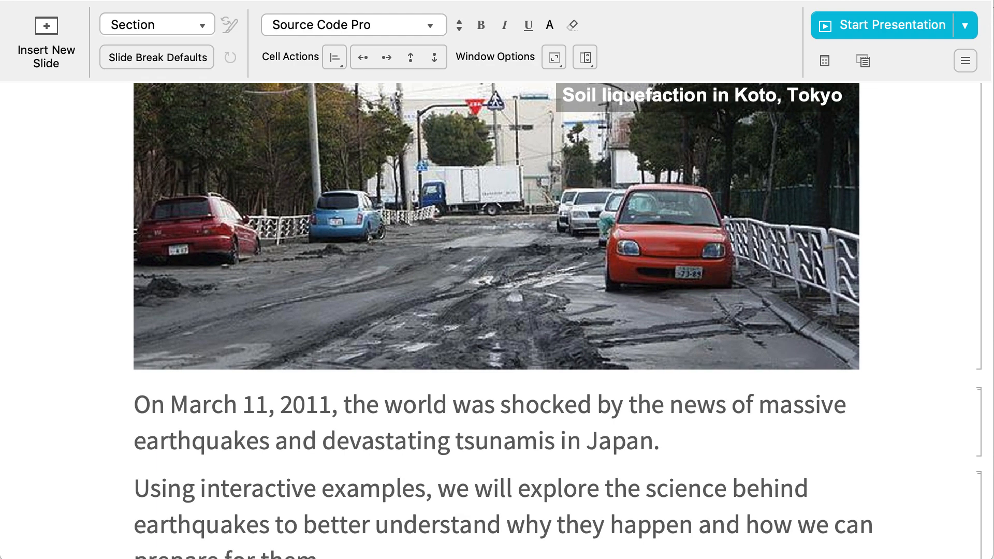
pyautogui.moveTo(992, 557); pyautogui.dragTo(992, 557)
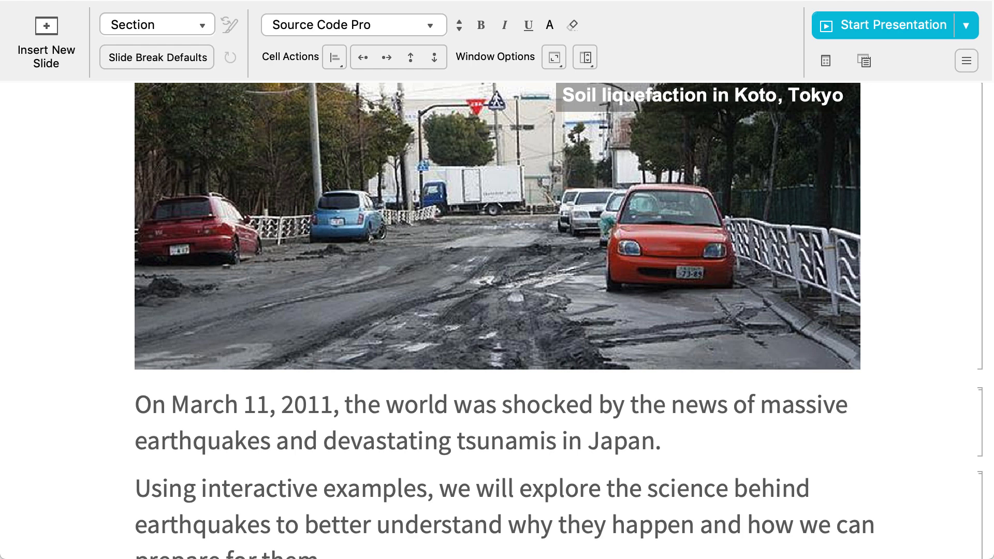
# Try to set the font size of the "March 11, 2011" date in the slide's first sentence to 36 points
pyautogui.click(204, 404)
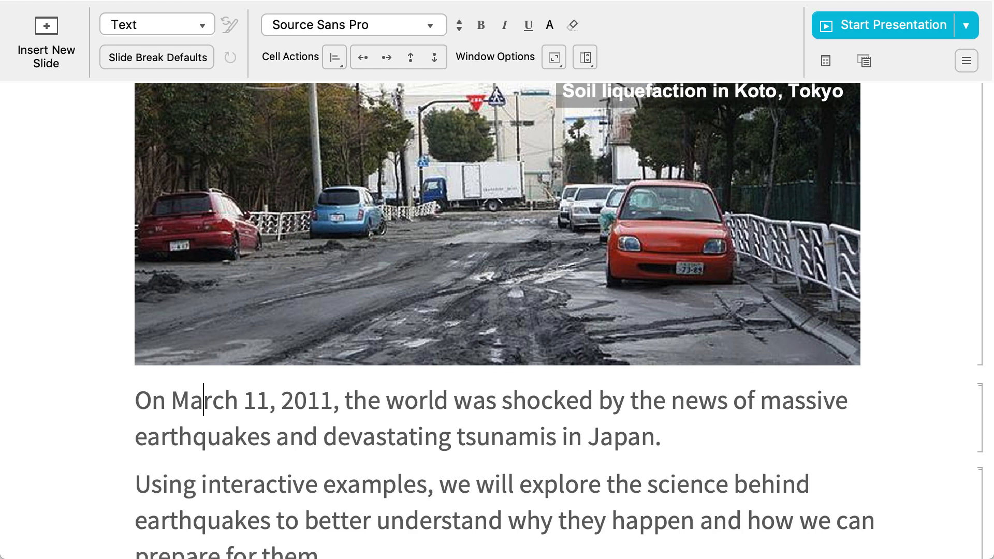
pyautogui.keyDown('shift'); pyautogui.click(172, 397); pyautogui.keyUp('shift')
pyautogui.moveTo(211, 393); pyautogui.dragTo(332, 399)
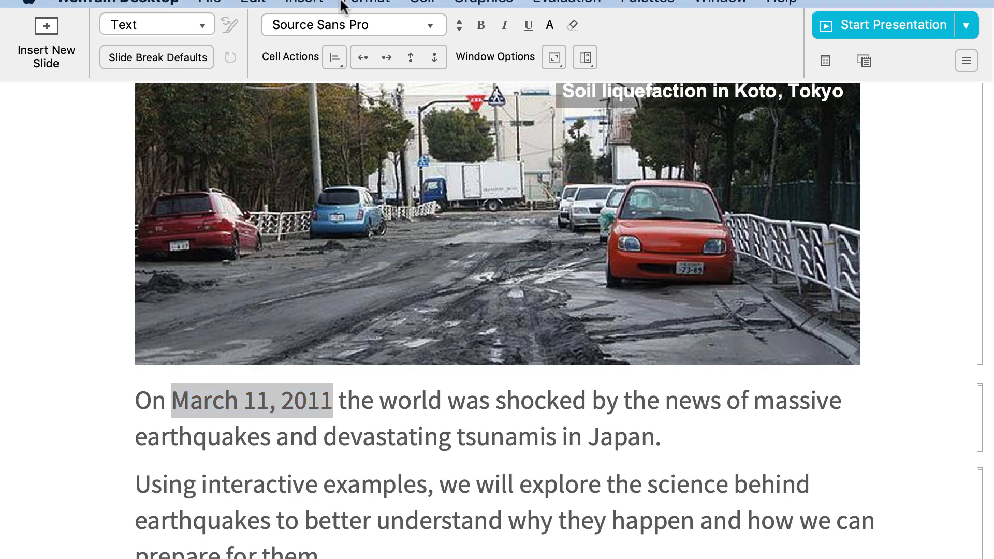
pyautogui.click(362, 12)
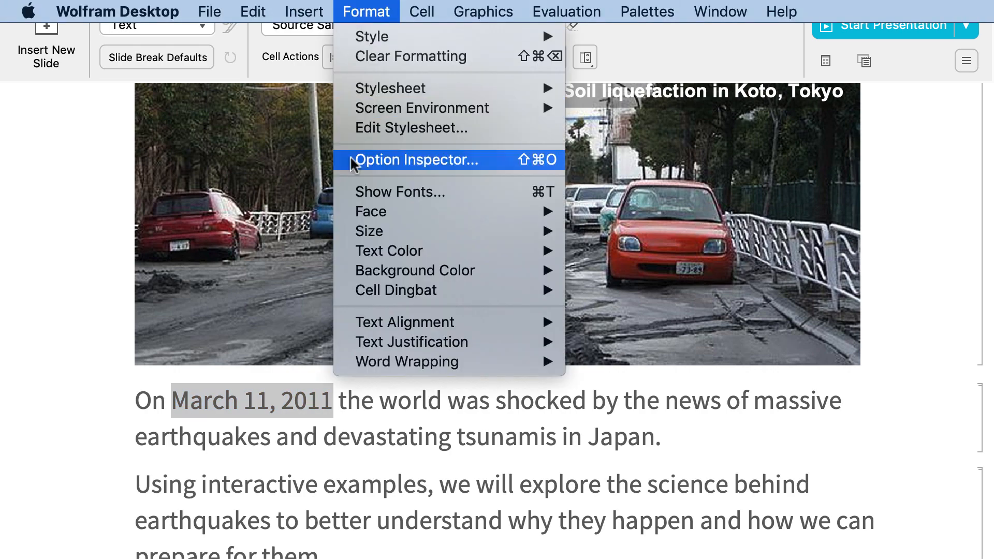
pyautogui.moveTo(417, 234)
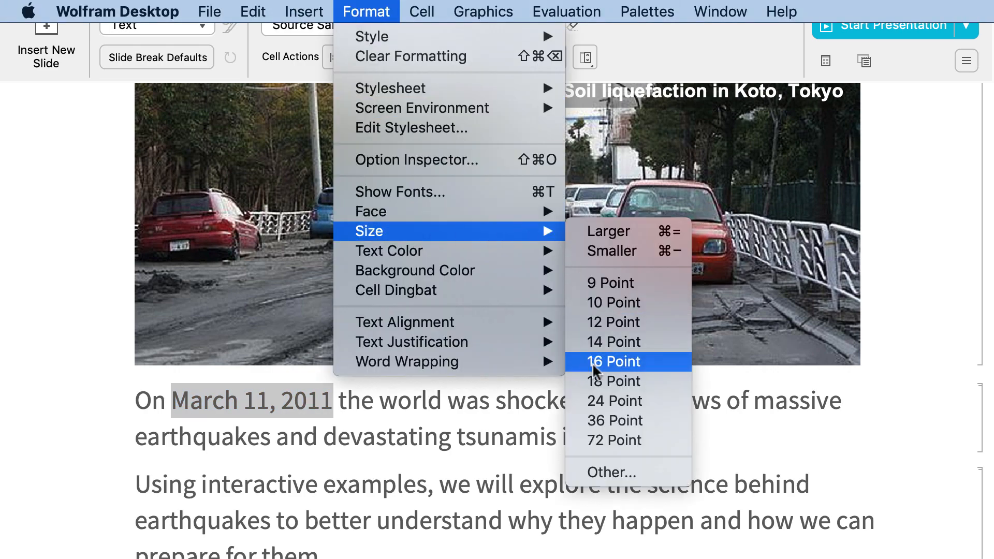
pyautogui.click(582, 428)
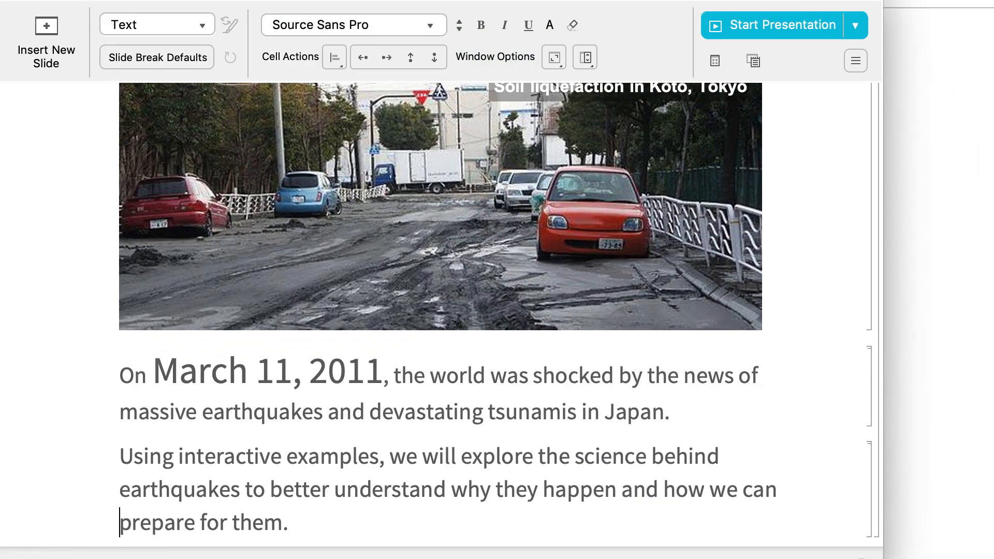
pyautogui.moveTo(861, 558); pyautogui.dragTo(993, 554)
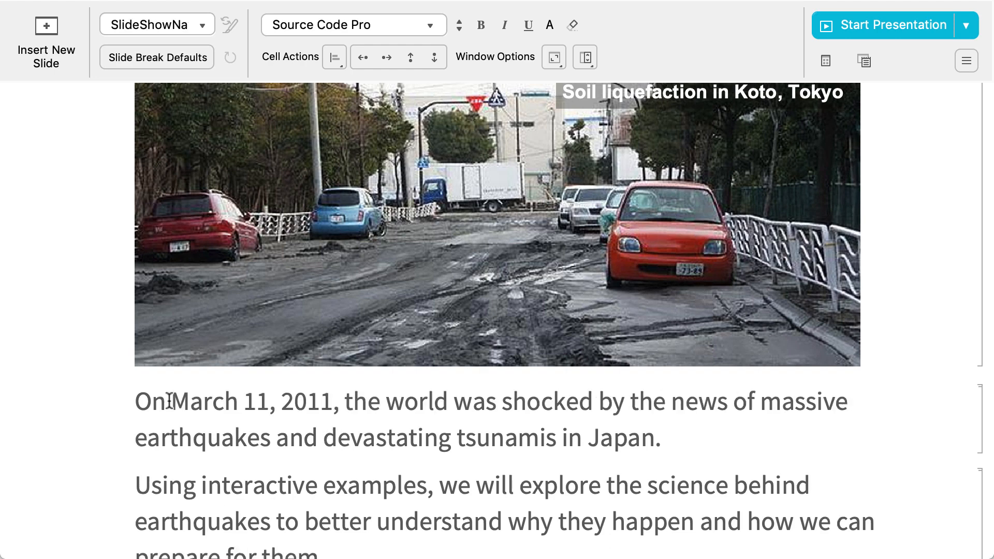
# Increase the font size of only the "March 11, 2011" date in the text cell by 2 relative steps
pyautogui.moveTo(169, 401); pyautogui.dragTo(306, 399)
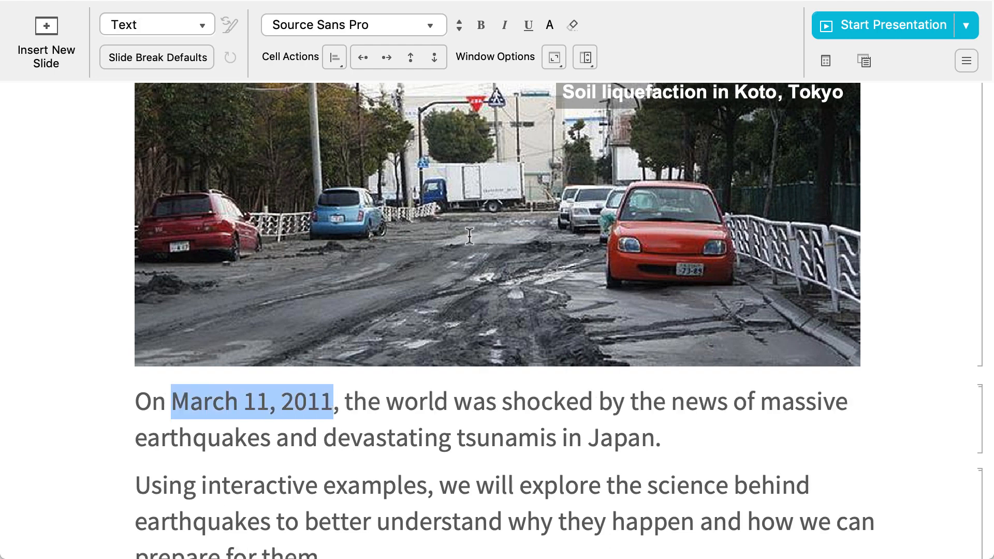
pyautogui.click(458, 25)
pyautogui.click(456, 48)
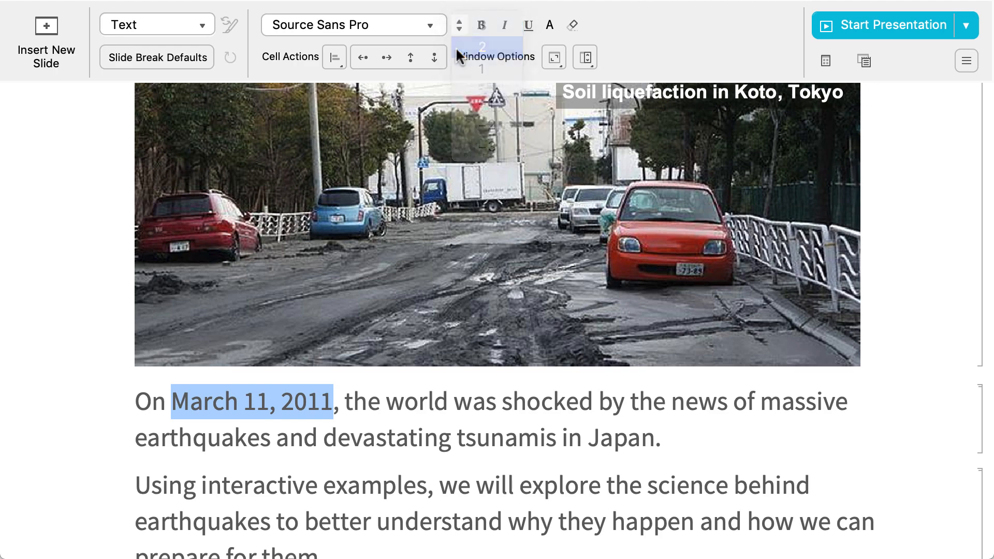
pyautogui.moveTo(991, 556); pyautogui.dragTo(993, 526)
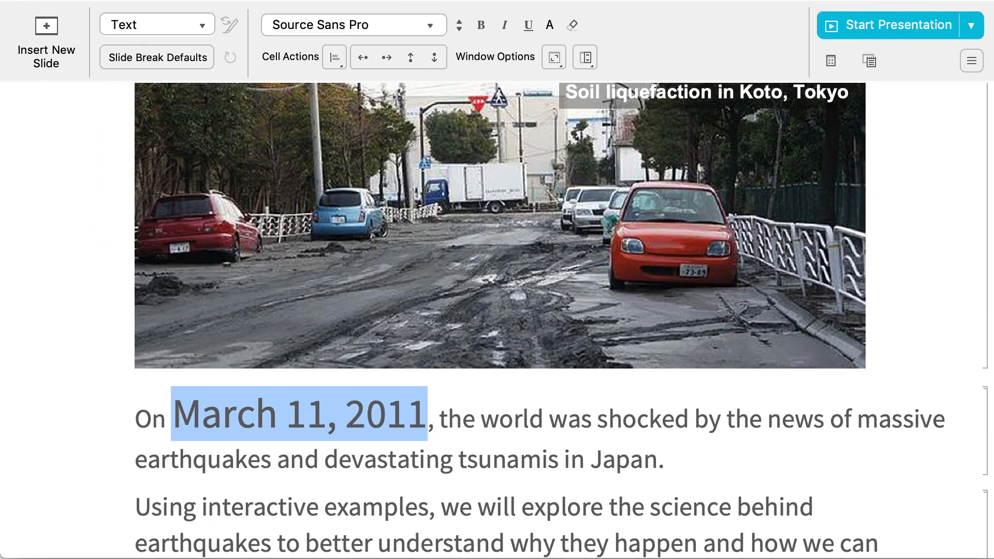
# Go forward through the slides to Measuring Earthquakes and select the cell containing the energy versus magnitude plot
pyautogui.press('Down')
pyautogui.press('Down')
pyautogui.press('Down')
pyautogui.press('Down')
pyautogui.press('Down')
pyautogui.press('Down')
pyautogui.press('Down')
pyautogui.press('Down')
pyautogui.press('Down')
pyautogui.press('Down')
pyautogui.press('Down')
pyautogui.press('Down')
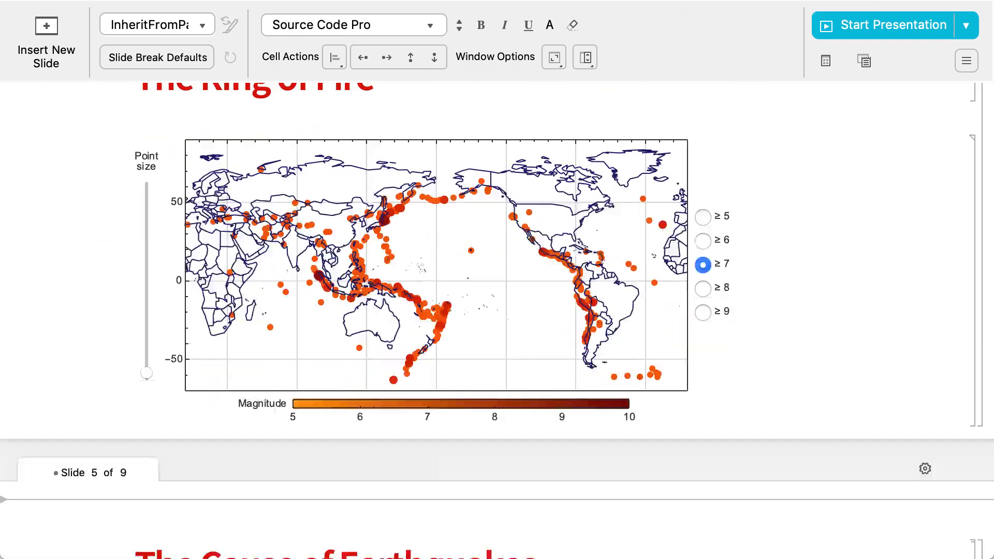
pyautogui.press('Down')
pyautogui.press('Down')
pyautogui.press('Down')
pyautogui.press('Down')
pyautogui.press('Down')
pyautogui.press('Down')
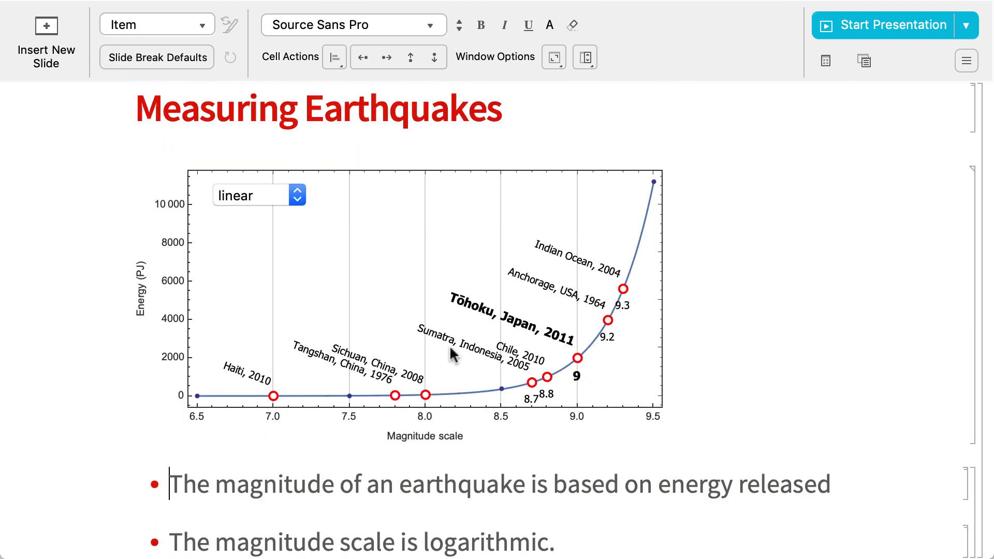
pyautogui.click(382, 258)
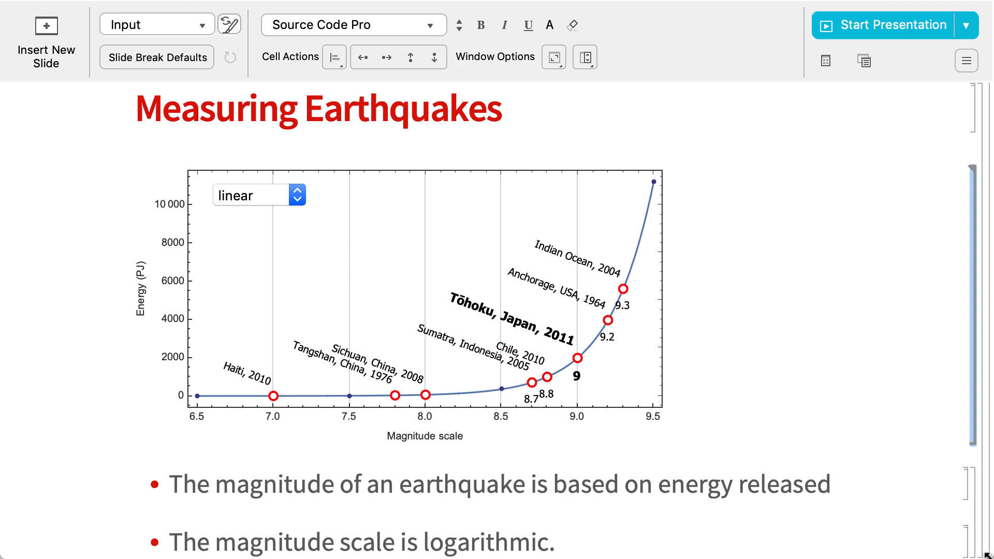
pyautogui.moveTo(987, 555)
pyautogui.mouseDown()
pyautogui.moveTo(706, 541)
pyautogui.moveTo(408, 467)
pyautogui.moveTo(348, 437)
pyautogui.moveTo(776, 492)
pyautogui.moveTo(978, 539)
pyautogui.moveTo(993, 558)
pyautogui.mouseUp()
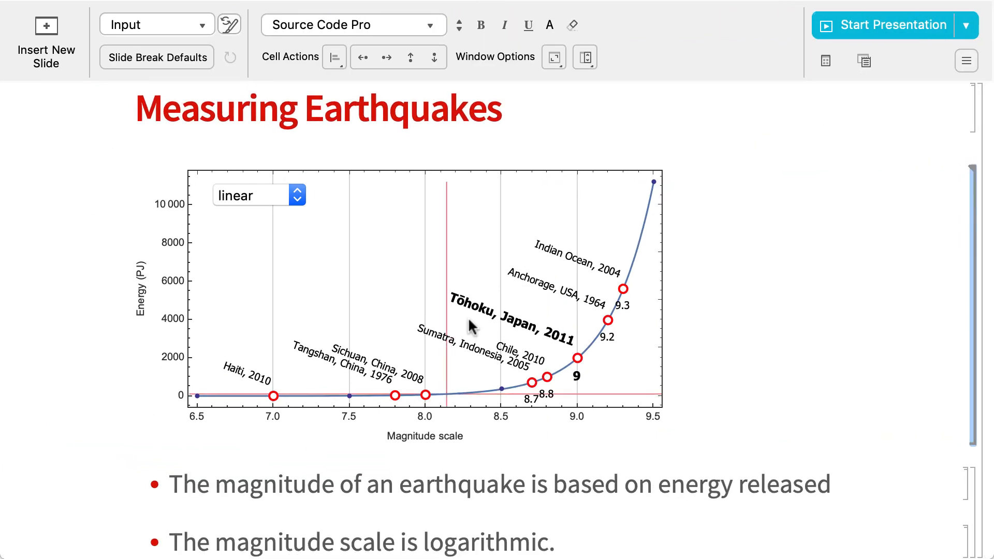
pyautogui.click(382, 267)
pyautogui.click(278, 59)
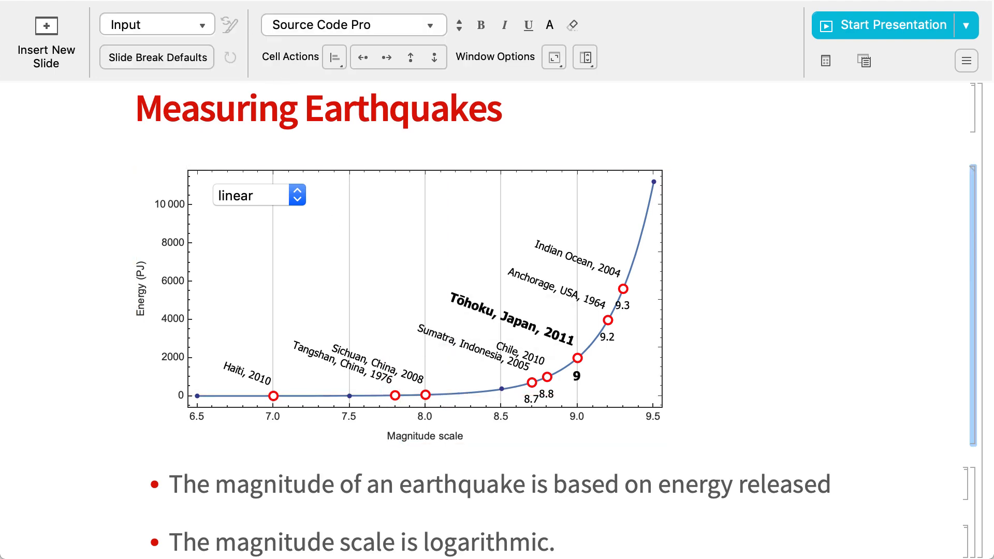
pyautogui.moveTo(986, 554)
pyautogui.mouseDown()
pyautogui.moveTo(622, 476)
pyautogui.moveTo(428, 381)
pyautogui.moveTo(672, 433)
pyautogui.moveTo(923, 512)
pyautogui.moveTo(991, 556)
pyautogui.mouseUp()
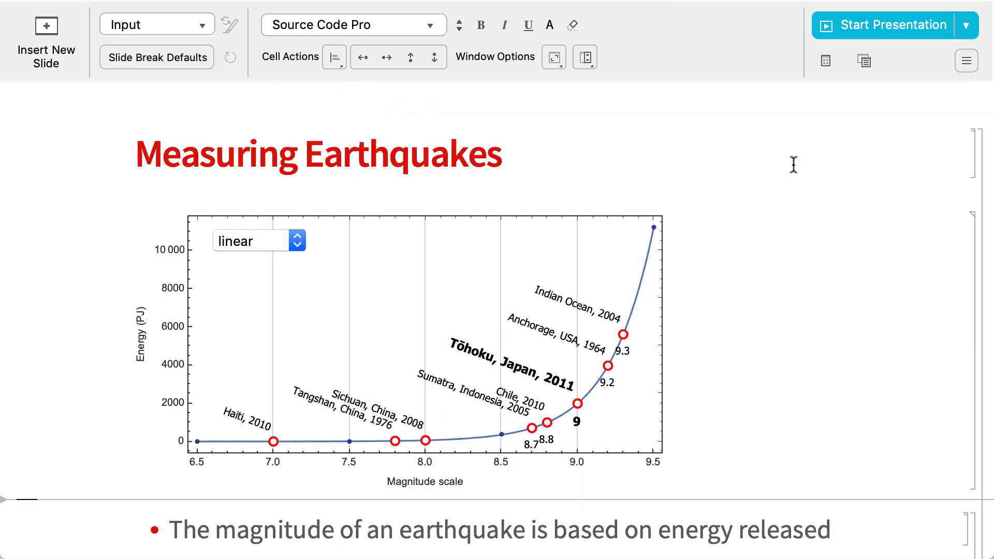
# Display the slide outline with thumbnails, use it to visit slides 5, 4 and 6, and close the outline
pyautogui.click(826, 61)
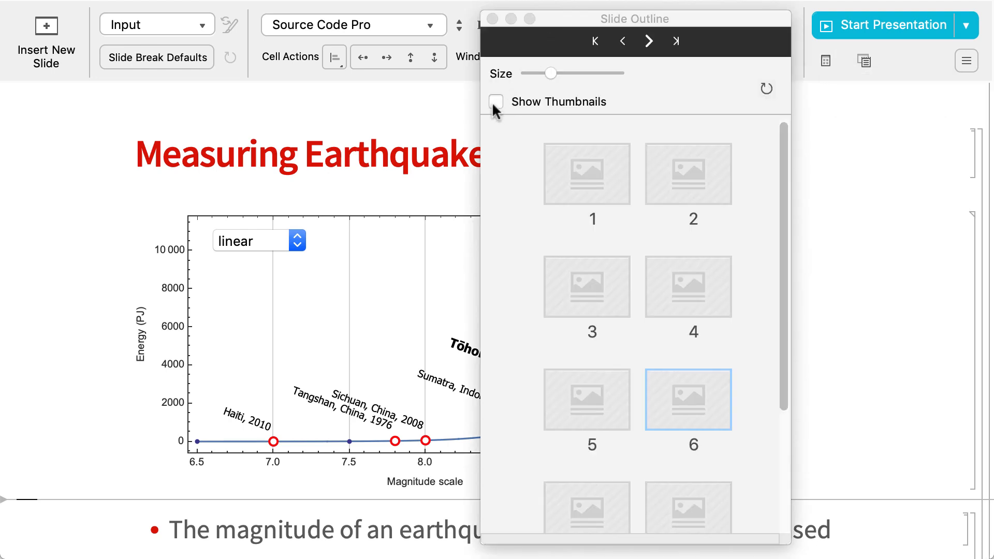
pyautogui.click(496, 102)
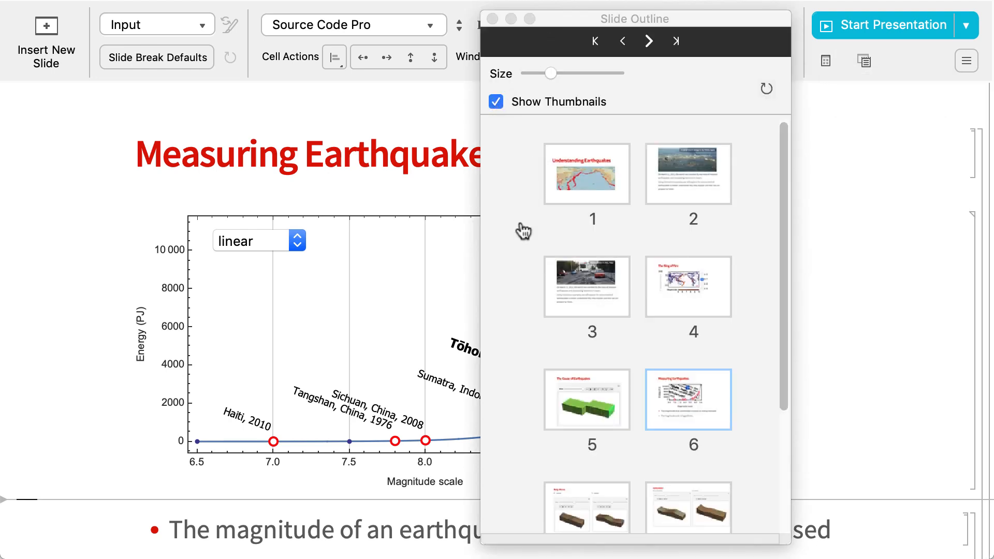
pyautogui.click(582, 404)
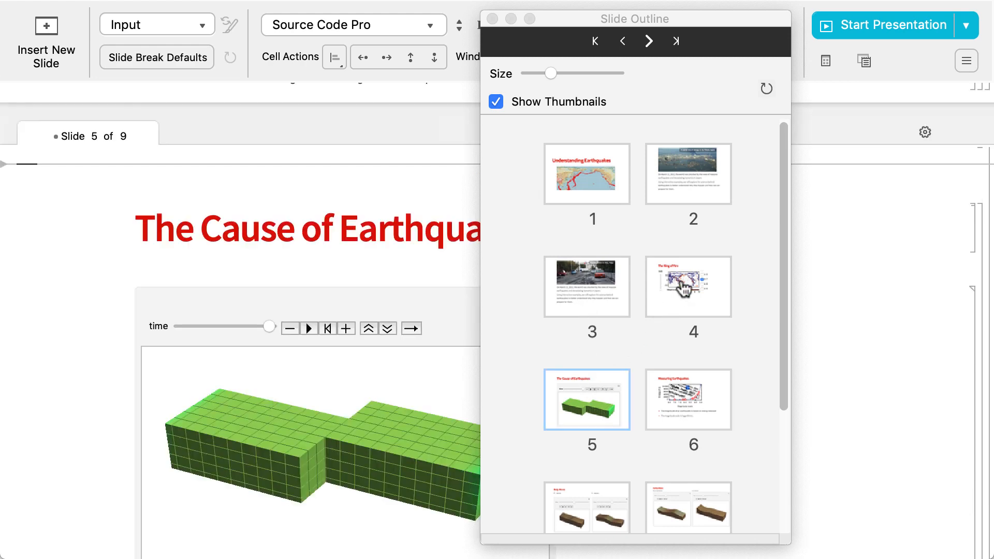
pyautogui.click(684, 285)
pyautogui.click(692, 398)
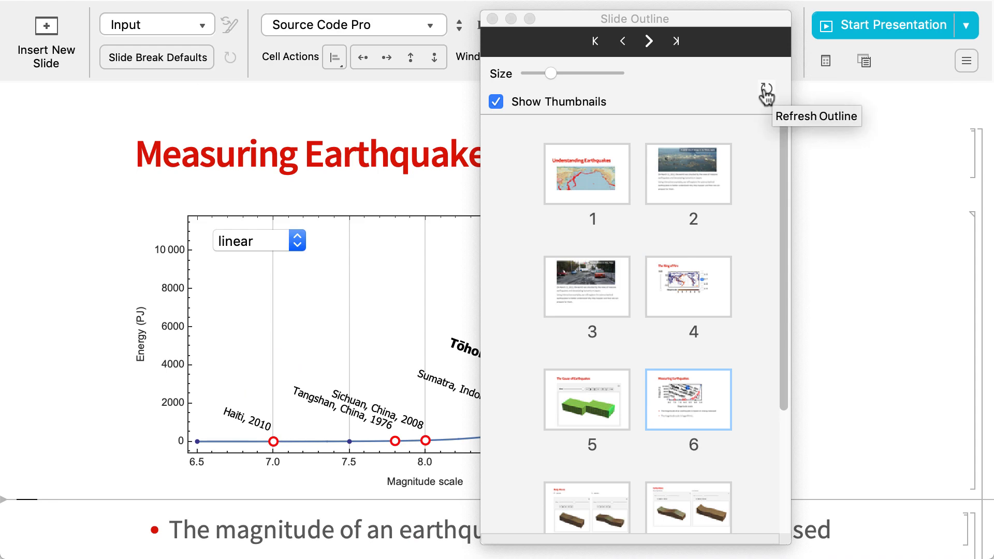
pyautogui.click(493, 18)
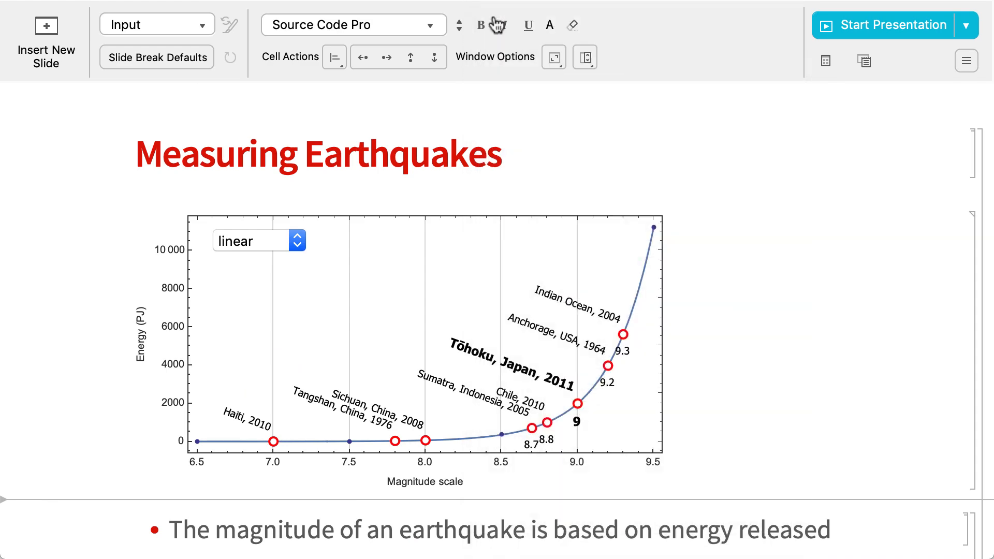
# Add a side note below the Measuring Earthquakes heading on slide 6 reading "Most of the energy is released as heat"
pyautogui.click(863, 61)
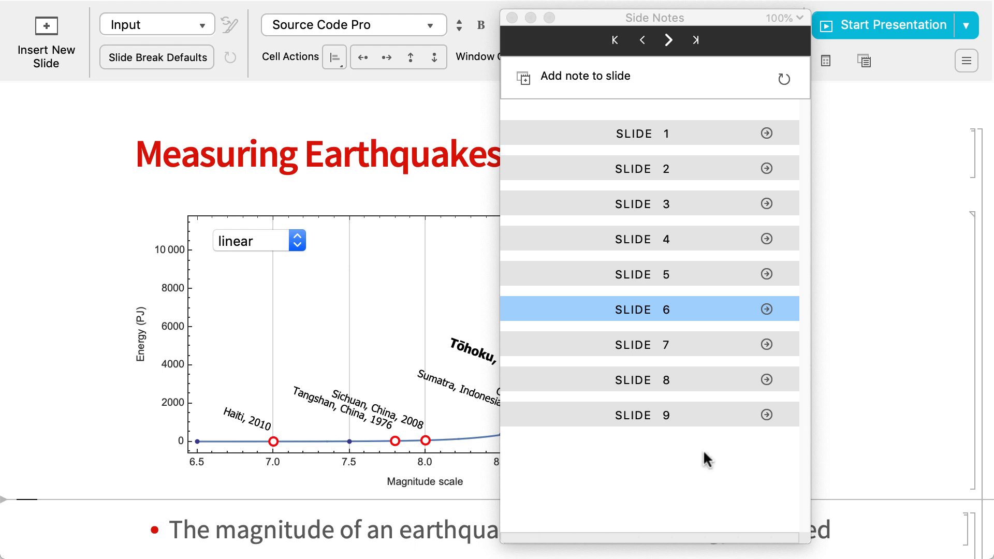
pyautogui.moveTo(569, 18); pyautogui.dragTo(763, 273)
pyautogui.click(709, 192)
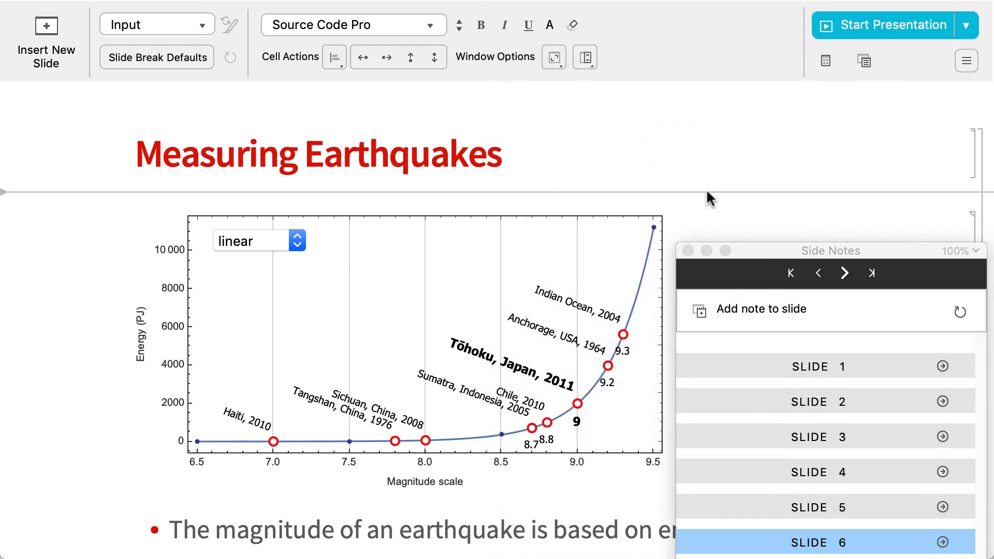
pyautogui.click(699, 308)
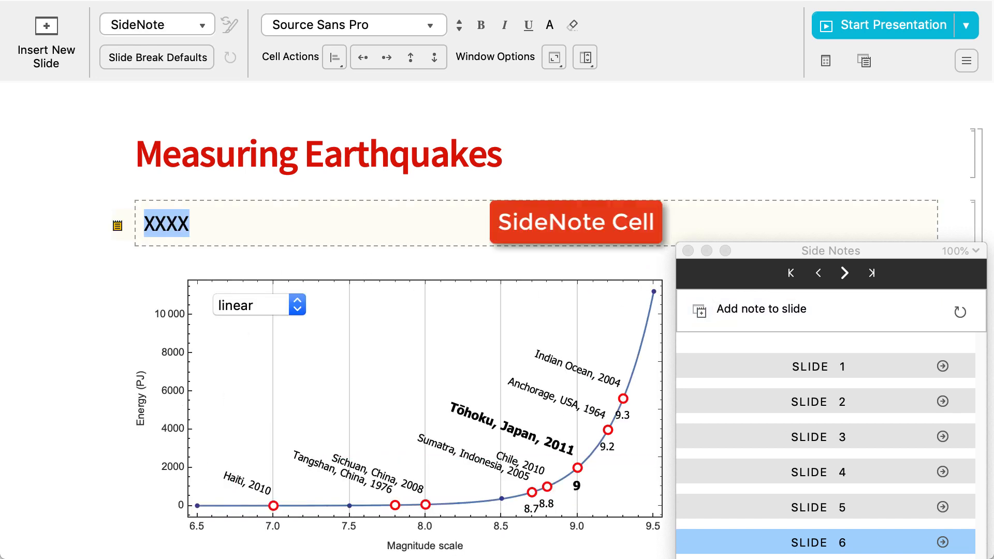
pyautogui.write('Most of the energy is')
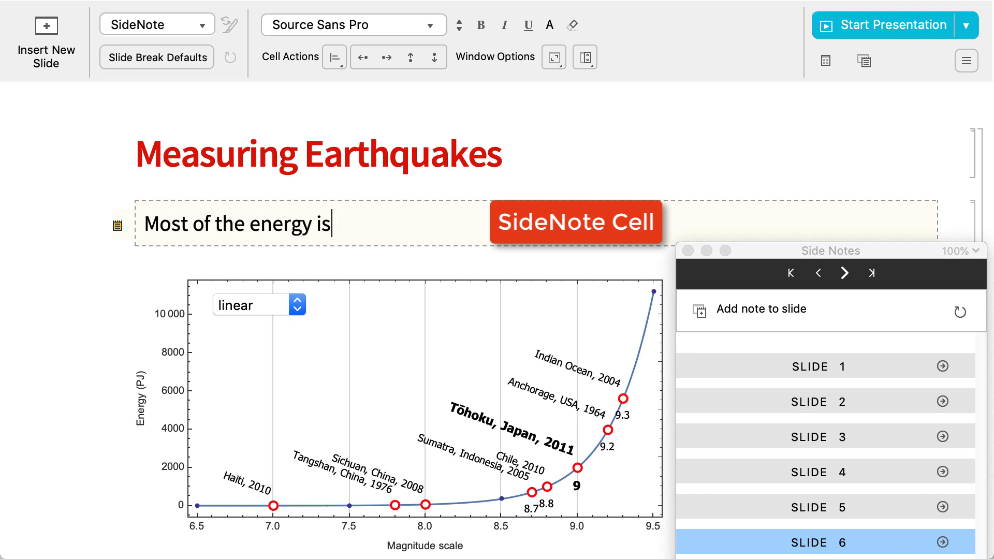
pyautogui.write(' released as heat')
# Refresh the side notes list to include the slide 6 note, and close the Side Notes window
pyautogui.moveTo(891, 251); pyautogui.dragTo(828, 16)
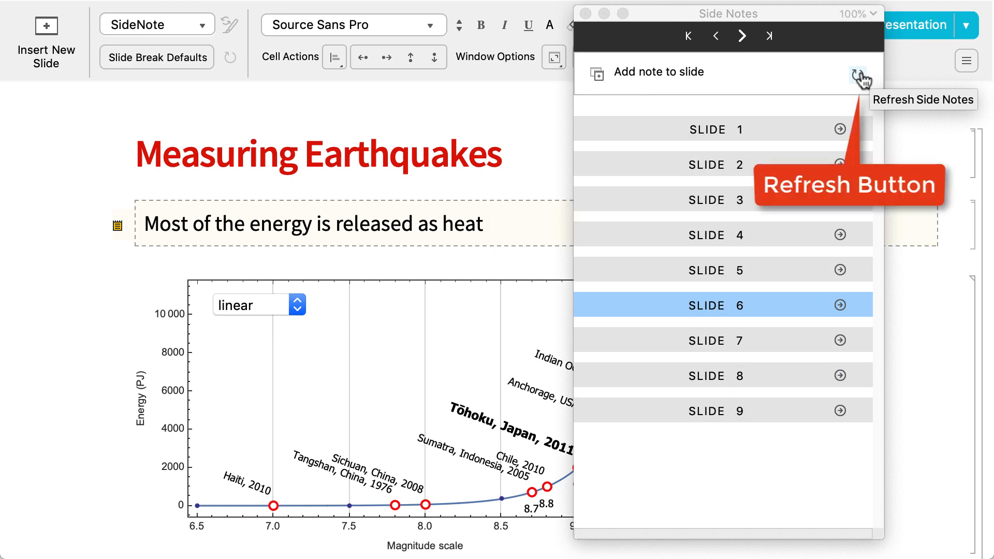
pyautogui.click(858, 77)
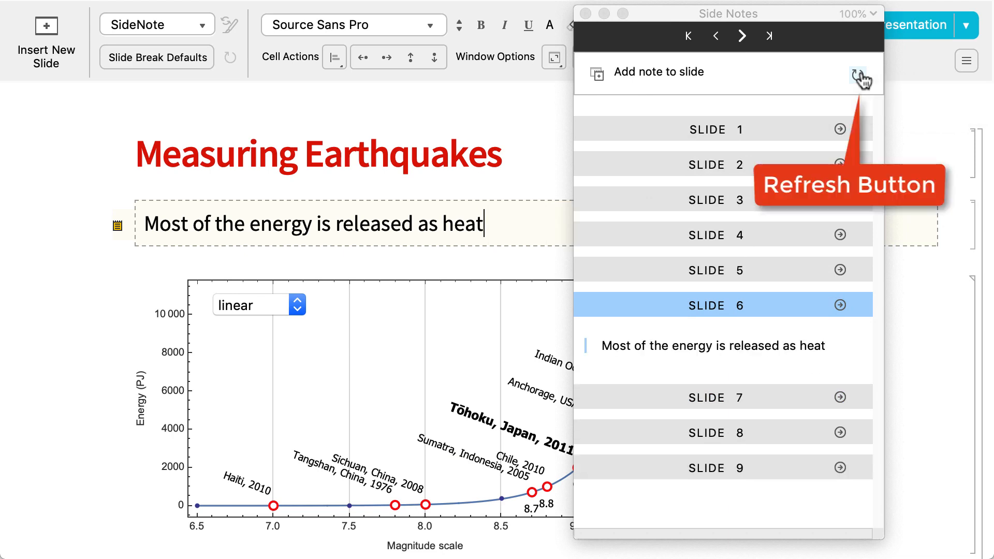
pyautogui.click(585, 14)
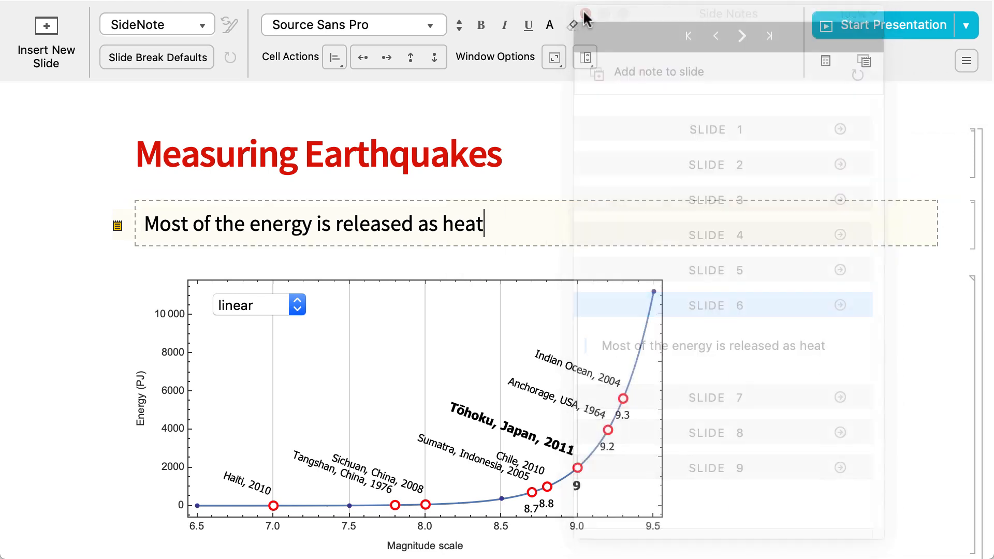
# Display the Style Palette, move it clear of the toolbar to beside the energy plot, and open the Presentation Controls
pyautogui.press('Down')
pyautogui.click(965, 61)
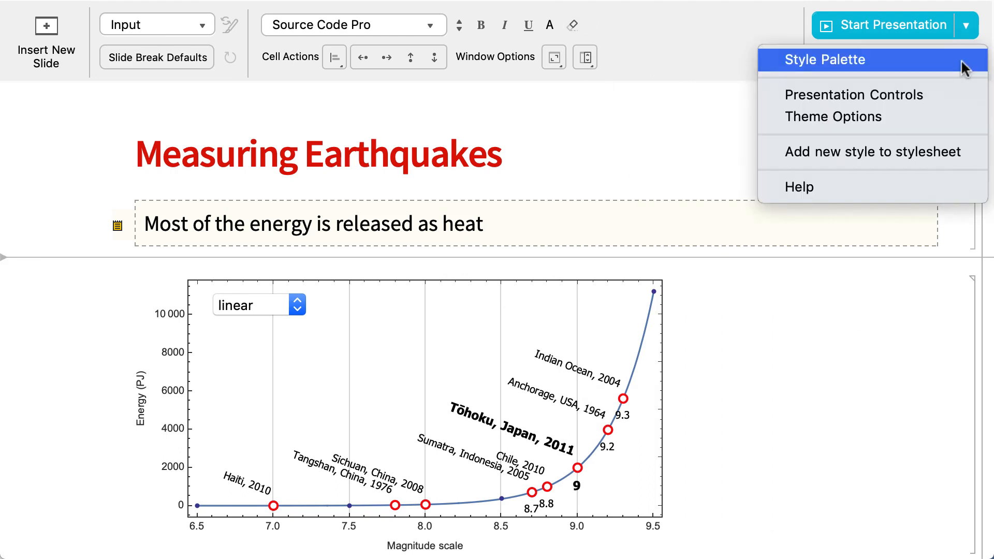
pyautogui.click(923, 56)
pyautogui.moveTo(954, 7); pyautogui.dragTo(818, 104)
pyautogui.click(965, 61)
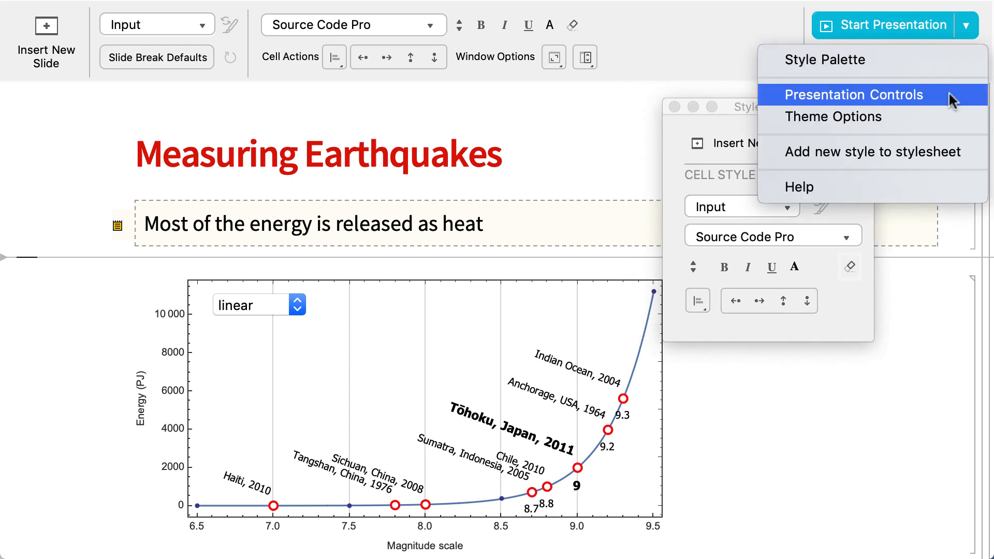
pyautogui.click(951, 98)
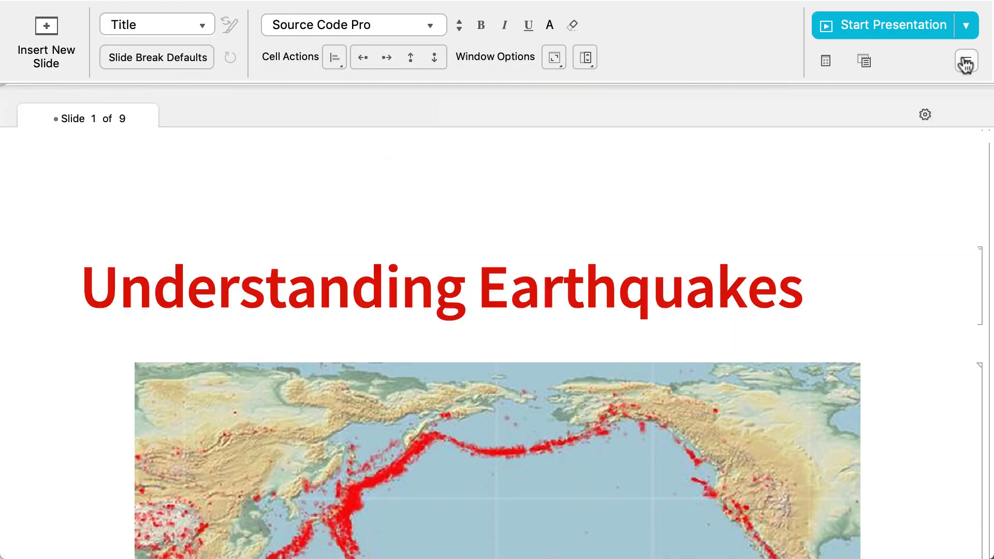
# Change the presentation theme to Garnet in the Theme Options and apply it to the slideshow
pyautogui.click(966, 61)
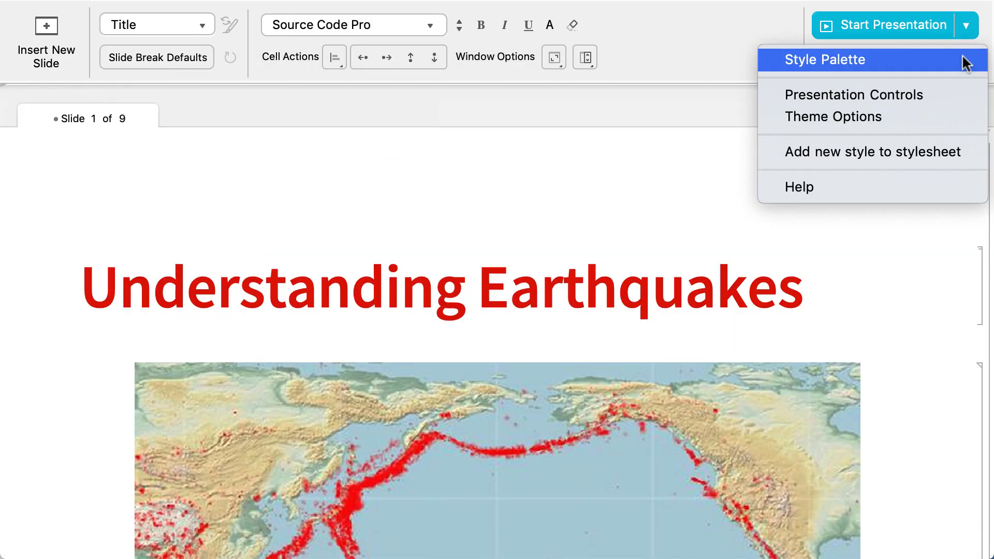
pyautogui.click(942, 118)
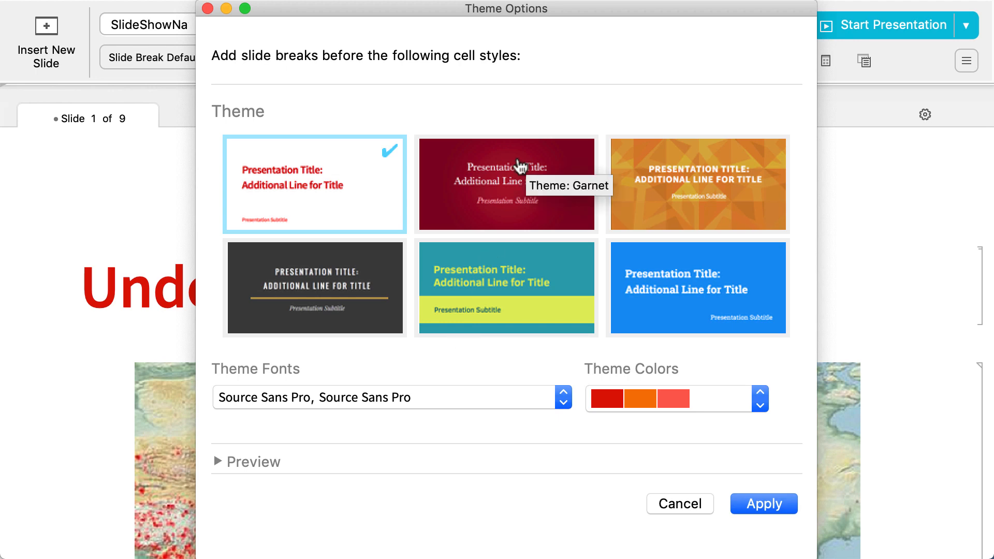
pyautogui.click(519, 166)
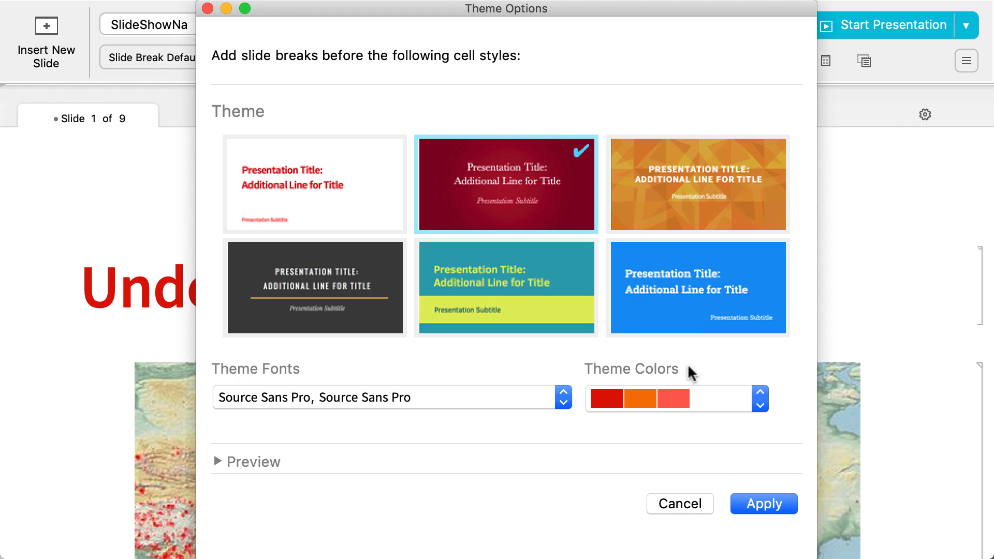
pyautogui.click(760, 505)
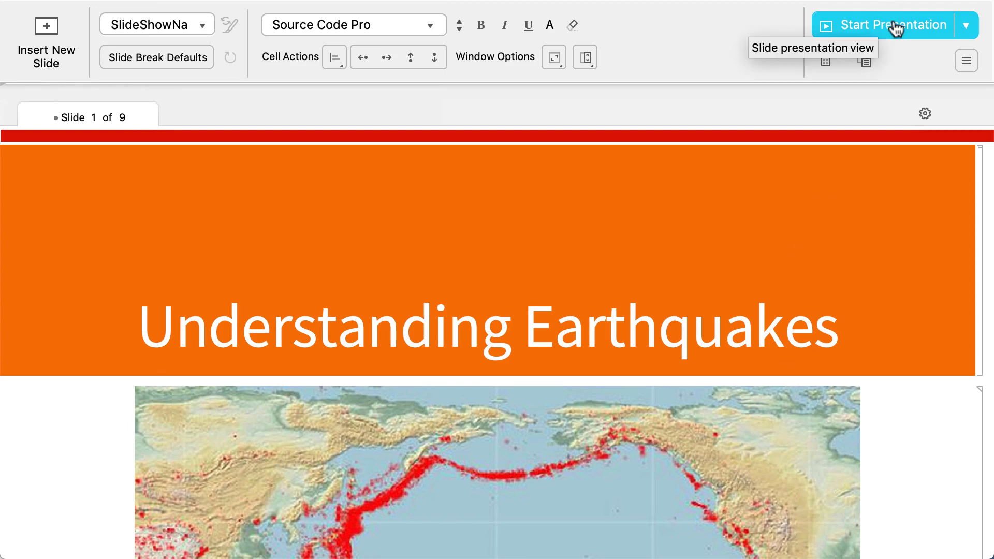
# Open the list of presentation view modes for the slideshow
pyautogui.click(967, 27)
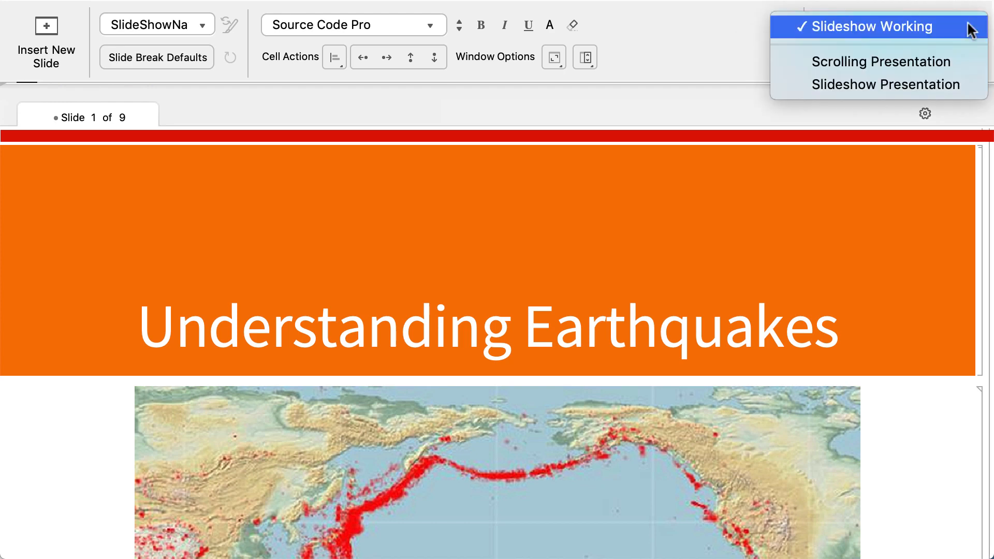